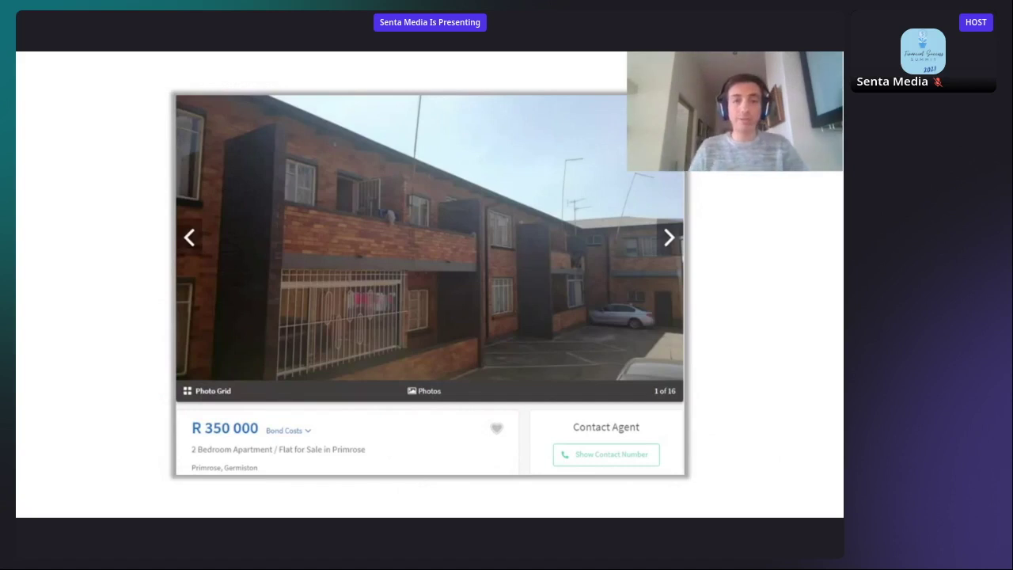
Step: Switch from the slide show to the browser and bring up the Property24 listing of the Primrose apartment
key(alt+Tab)
key(alt+Tab)
key(alt+Tab)
key(alt+Tab)
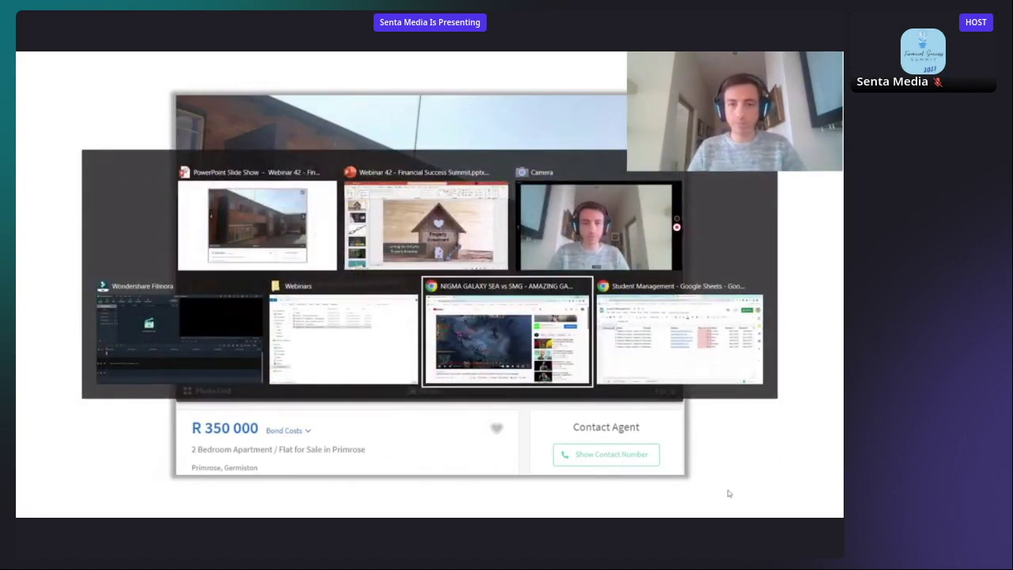
key(alt+Tab)
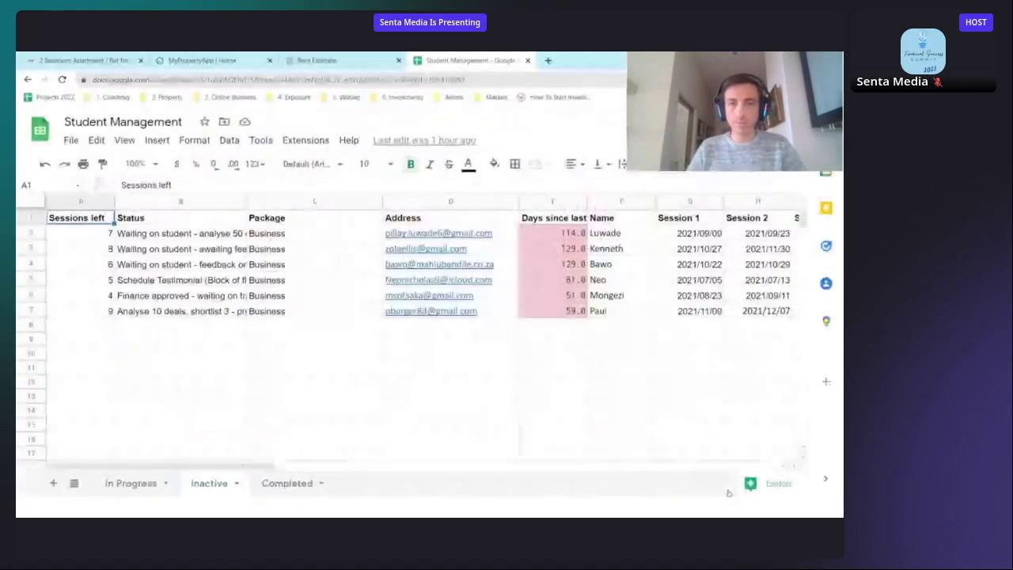
key(ctrl+1)
Step: Look through the listing's enlarged photos of the building exterior, walkway, rooms and kitchen
click(501, 297)
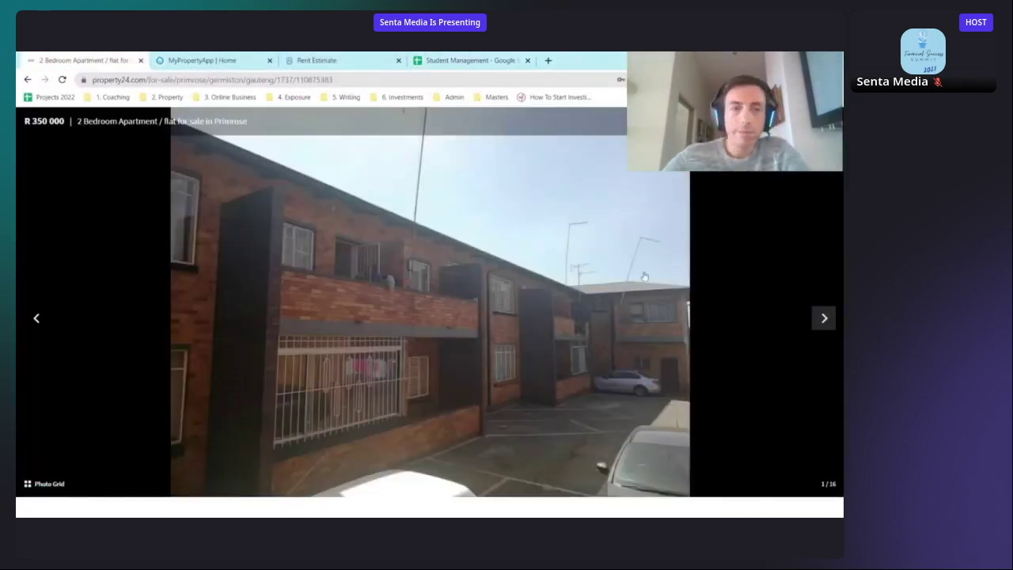
key(Right)
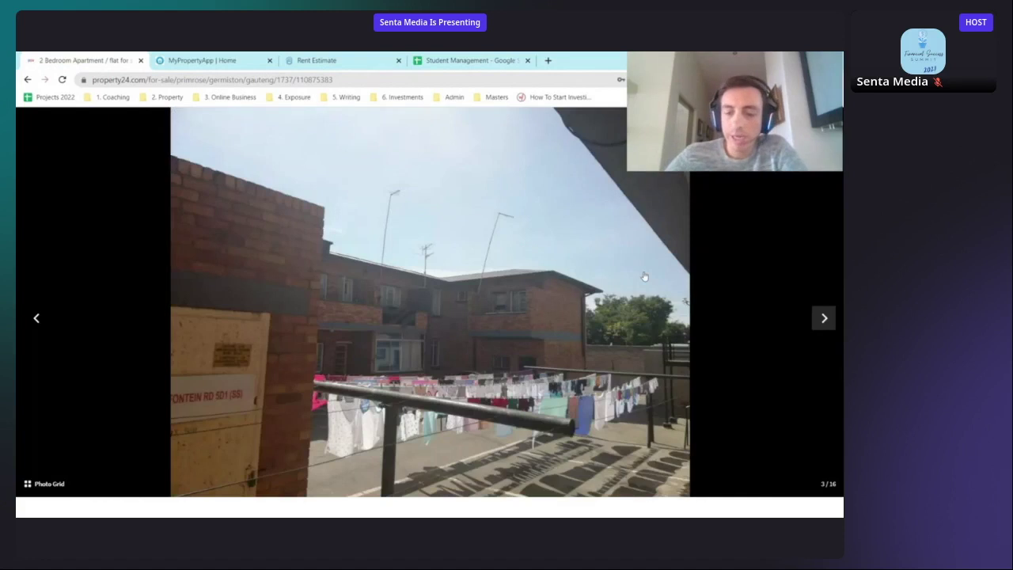
key(Left)
key(Escape)
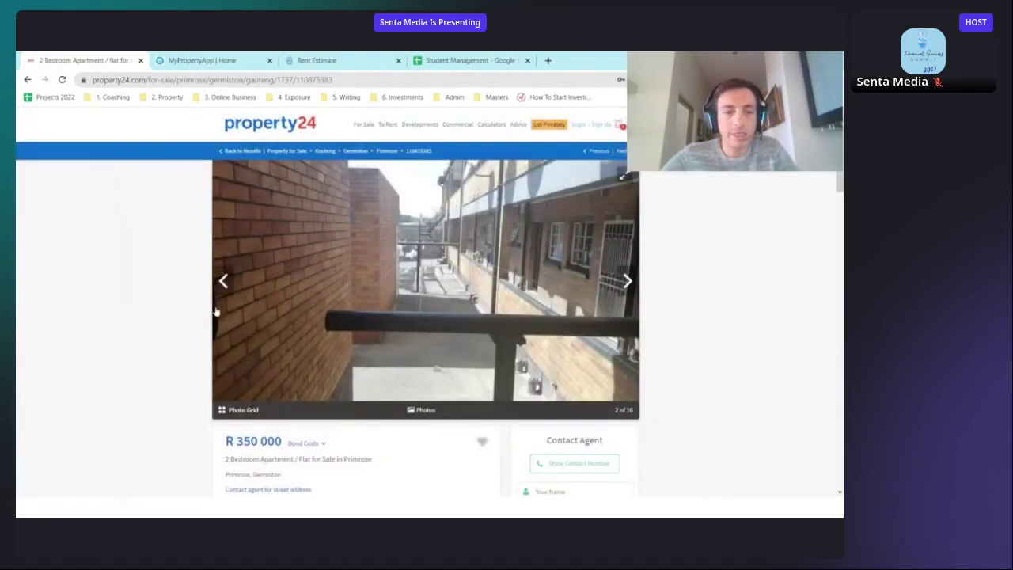
scroll(281, 441, down, 1)
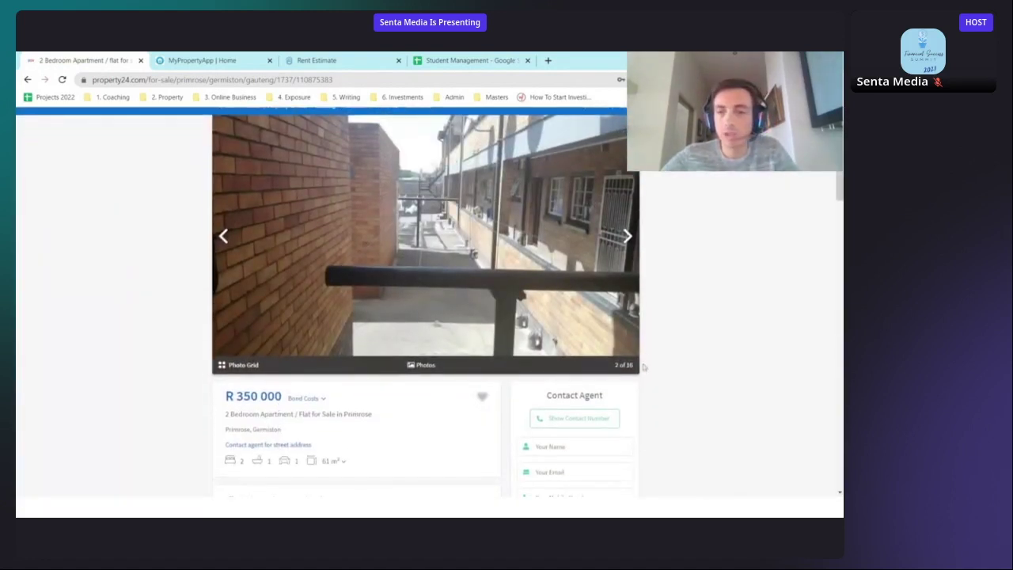
click(543, 270)
key(Right)
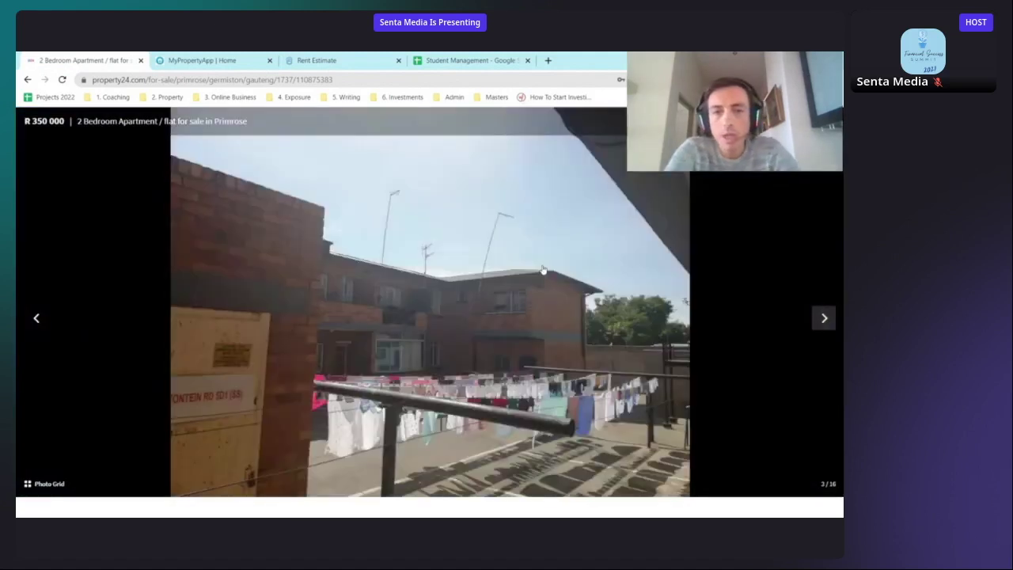
key(Right)
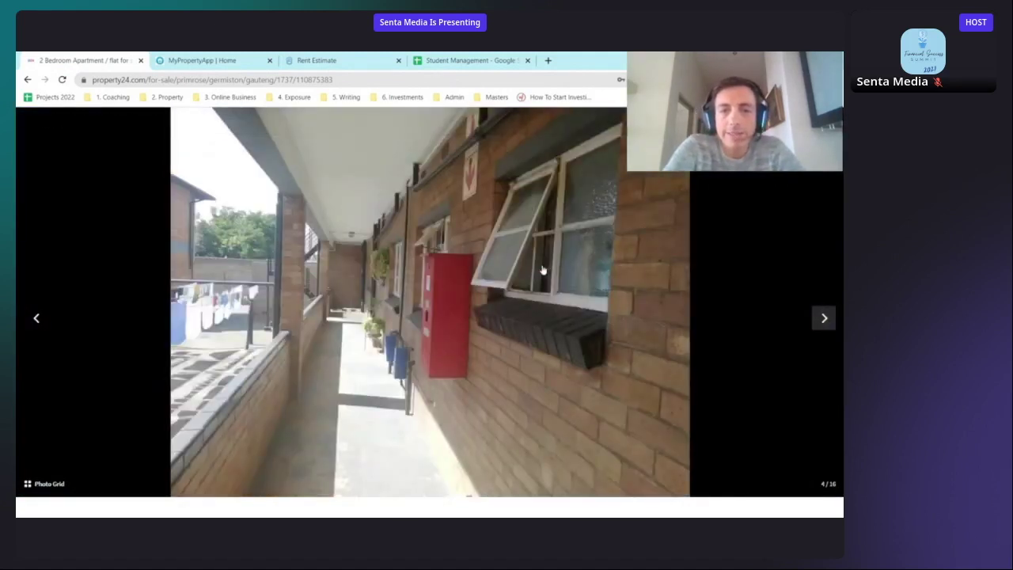
key(Right)
key(Right)
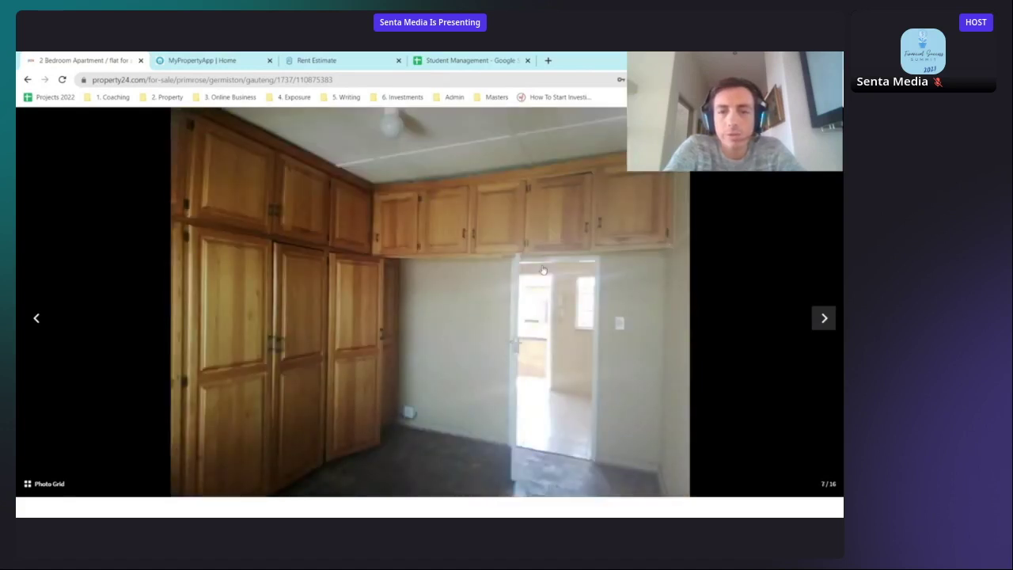
key(Right)
key(Right)
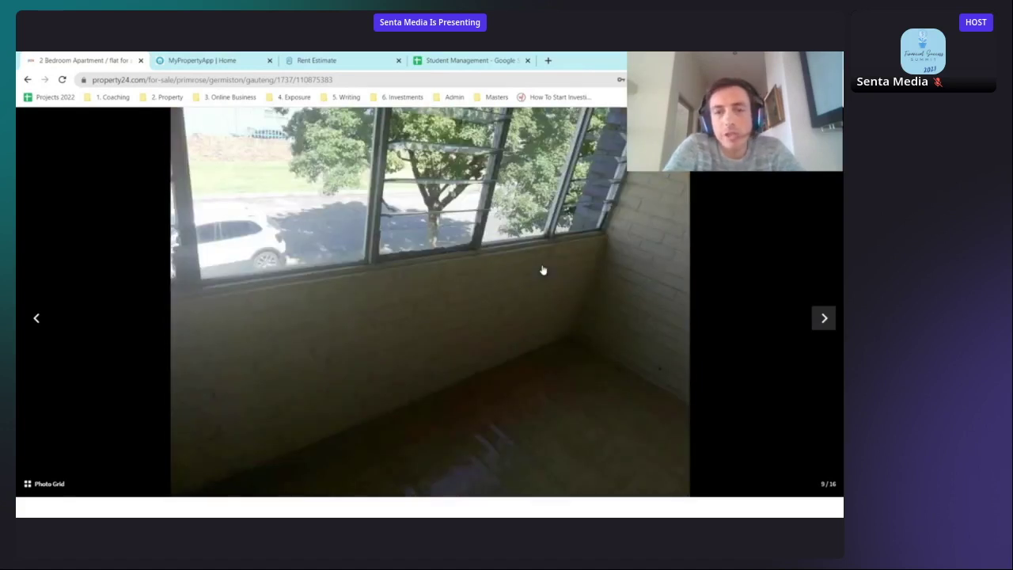
key(Right)
key(Right)
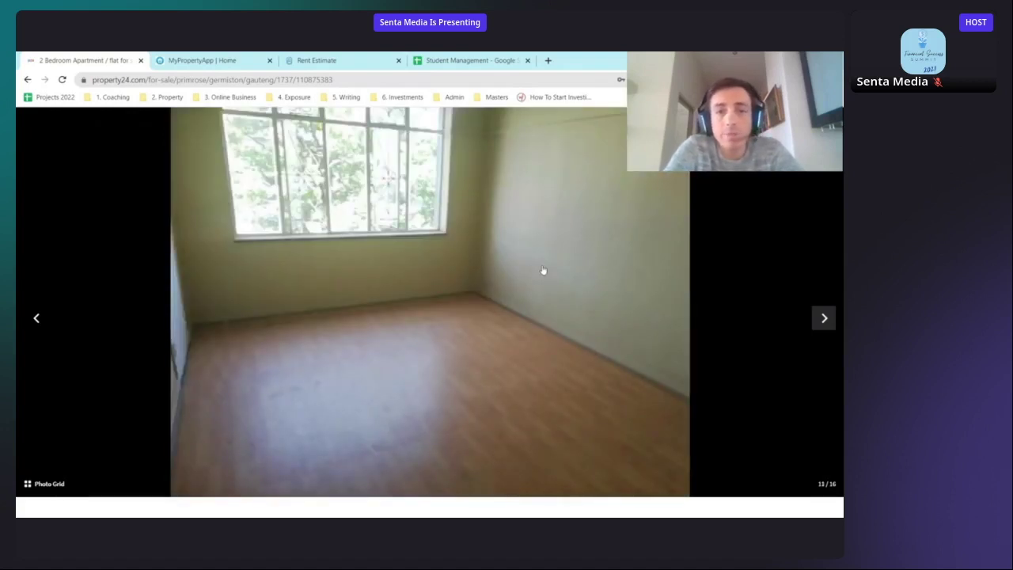
key(Right)
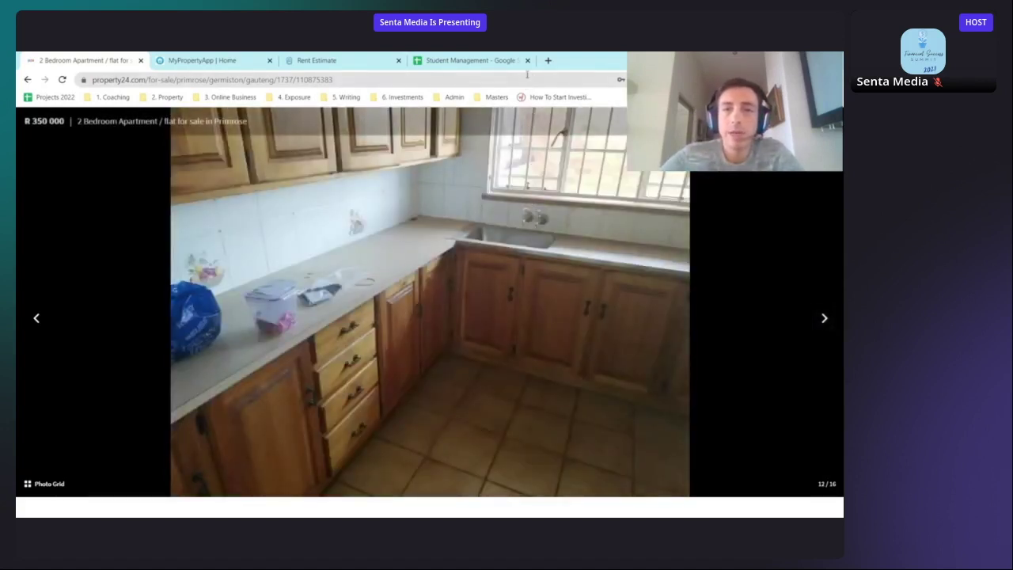
key(Right)
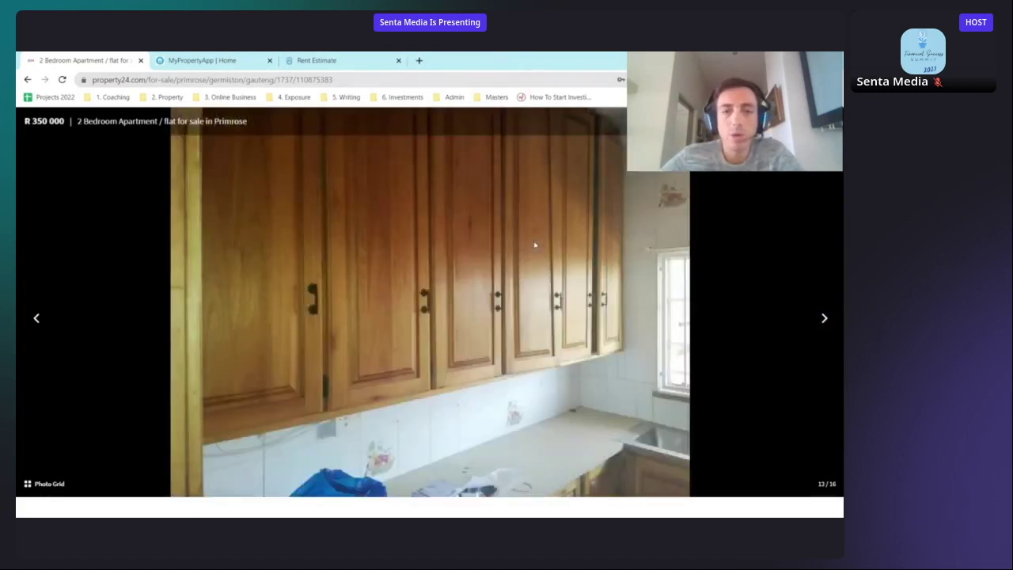
key(Right)
key(Right)
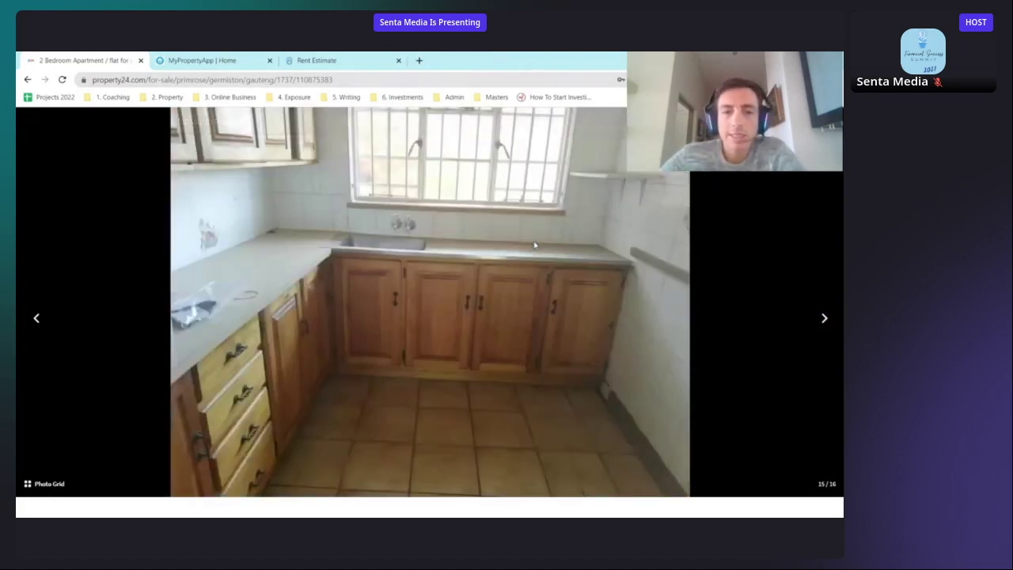
key(Right)
key(Right)
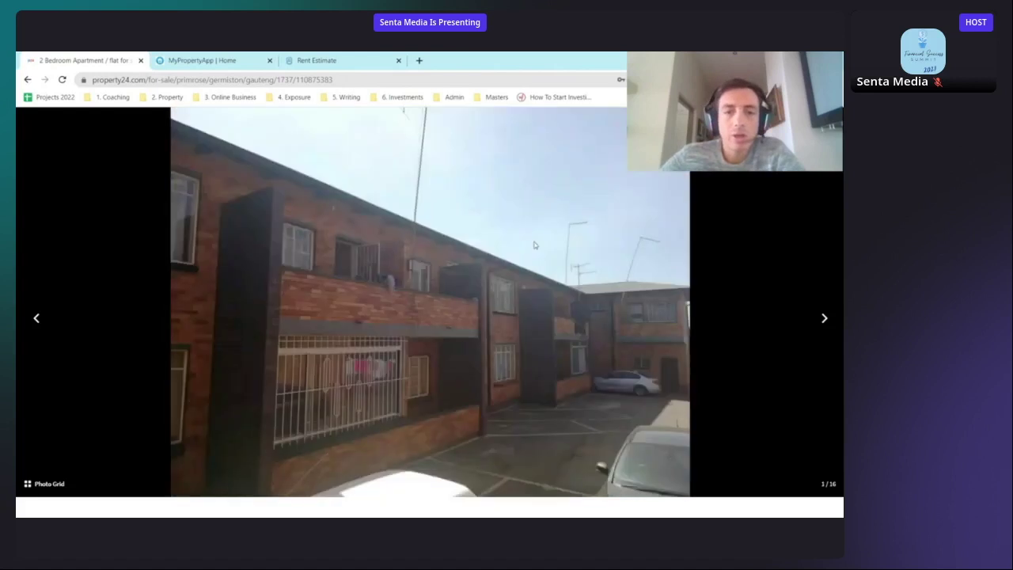
key(Right)
key(Right)
key(Right)
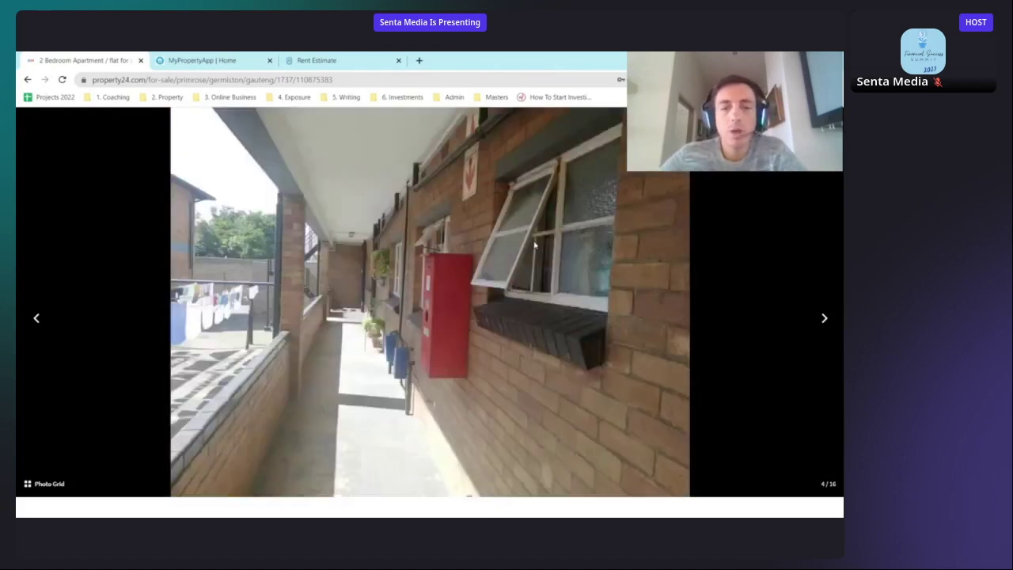
Step: Close the photo viewer and examine the listing's property overview for listing date, levies, and rates and taxes
key(Escape)
scroll(382, 355, down, 3)
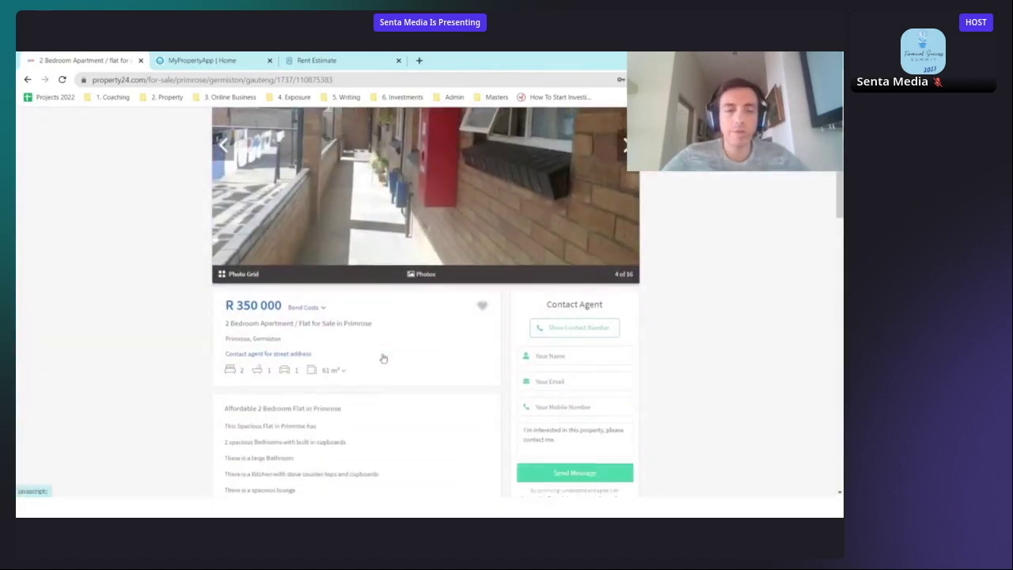
scroll(382, 357, down, 10)
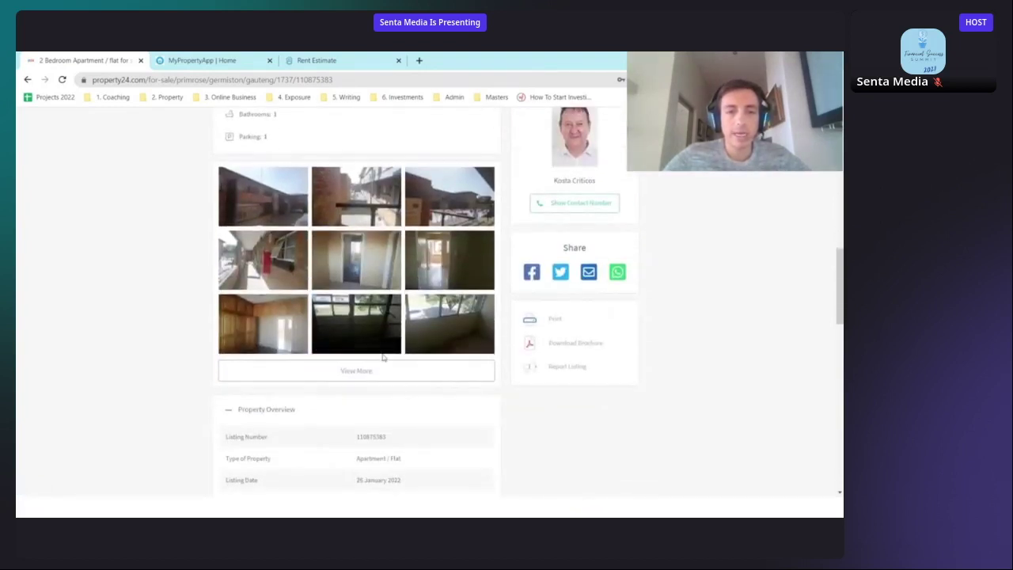
drag(379, 342, 345, 370)
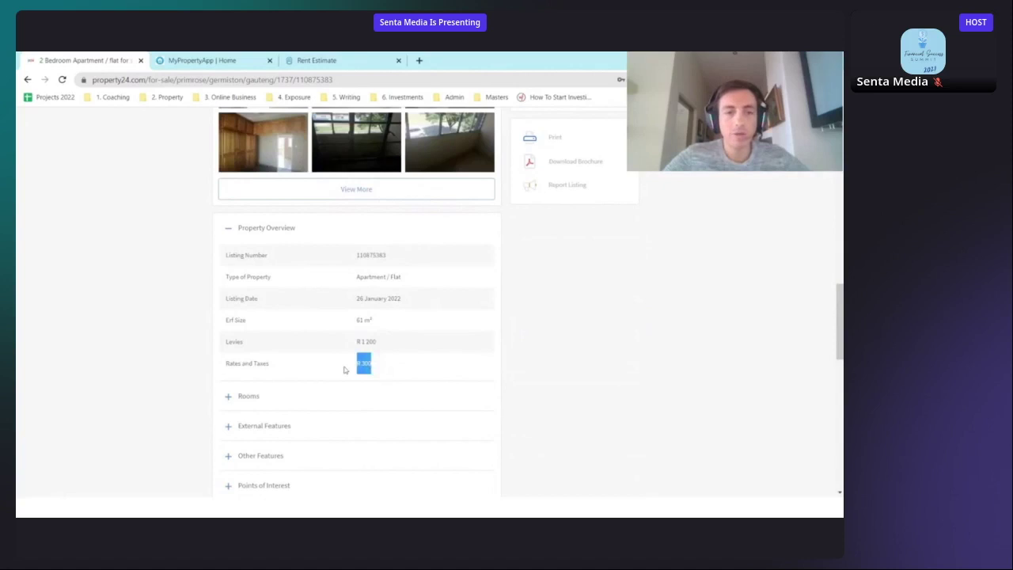
drag(414, 299, 368, 303)
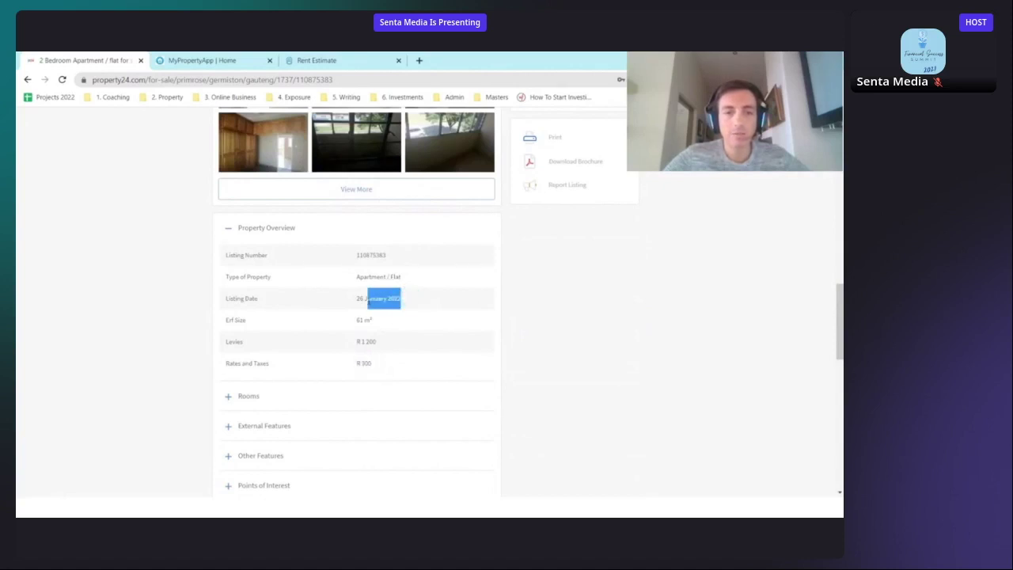
scroll(368, 301, down, 2)
scroll(368, 301, up, 2)
Step: Sign in to MyPropertyApp with the saved account e-mail address and password
click(202, 61)
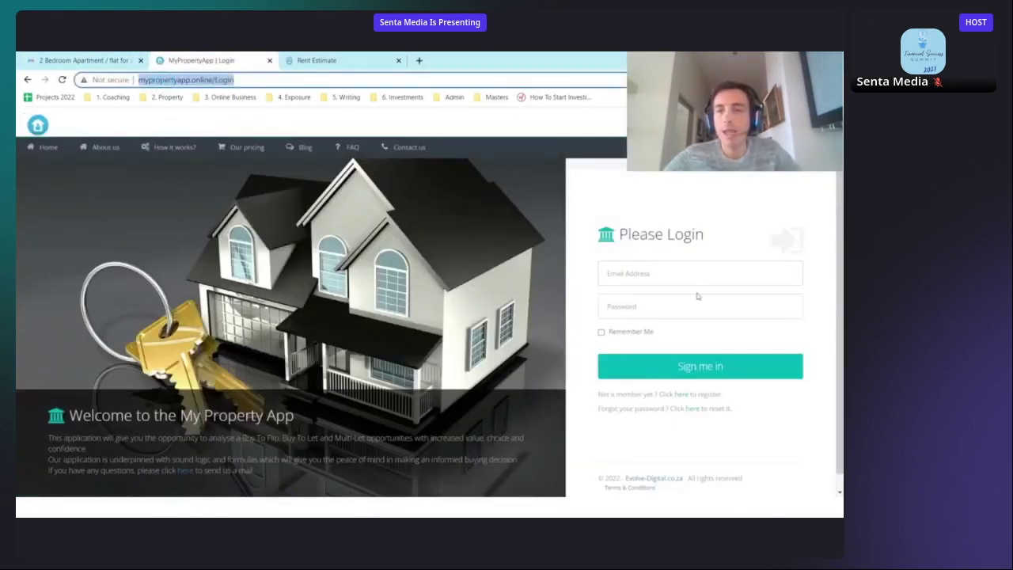
click(665, 274)
key(Down)
key(Tab)
click(663, 275)
key(Down)
click(647, 301)
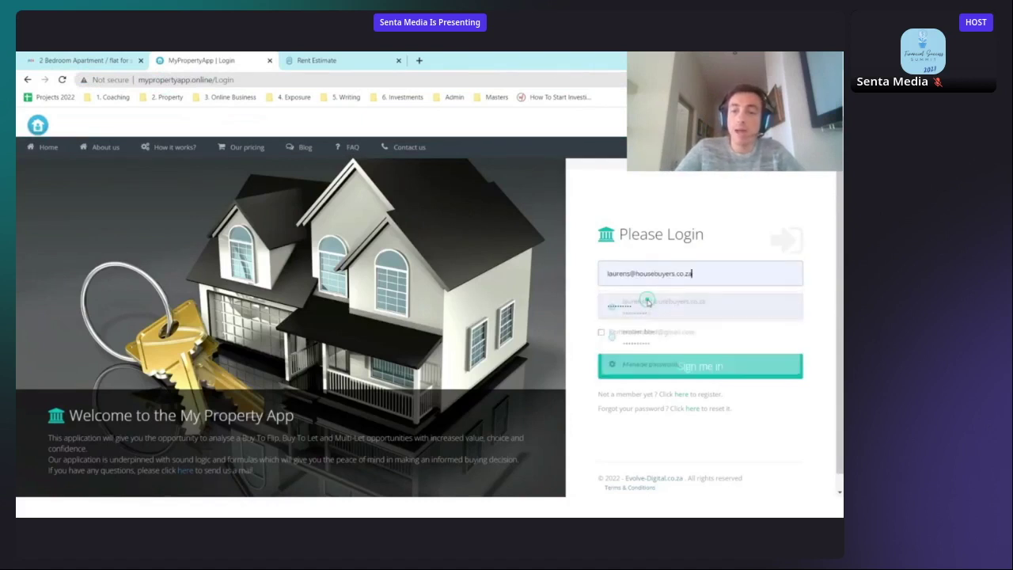
click(651, 367)
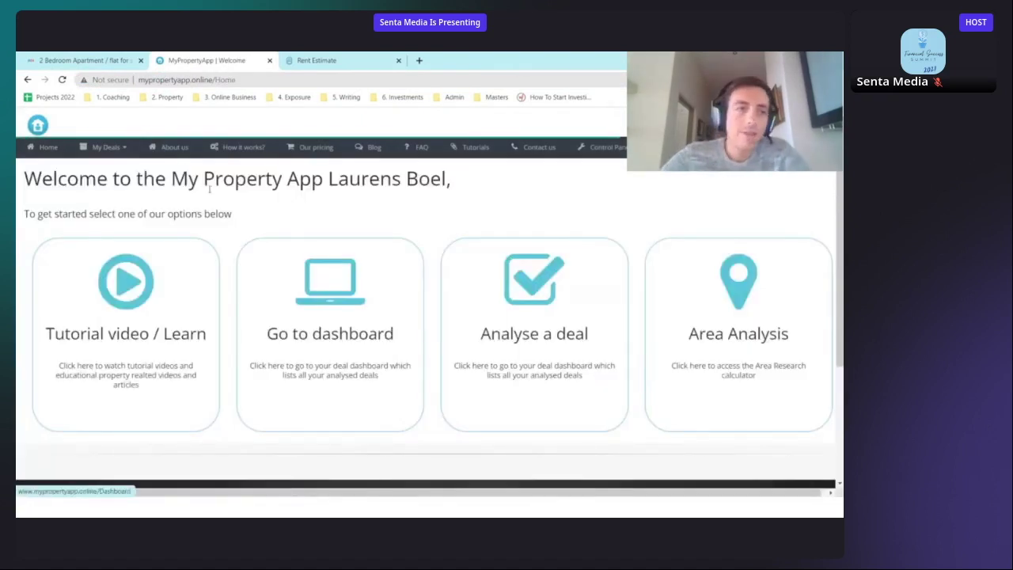
Step: Add a new Buy To Let deal and hide the property details in its general information
click(103, 147)
click(106, 185)
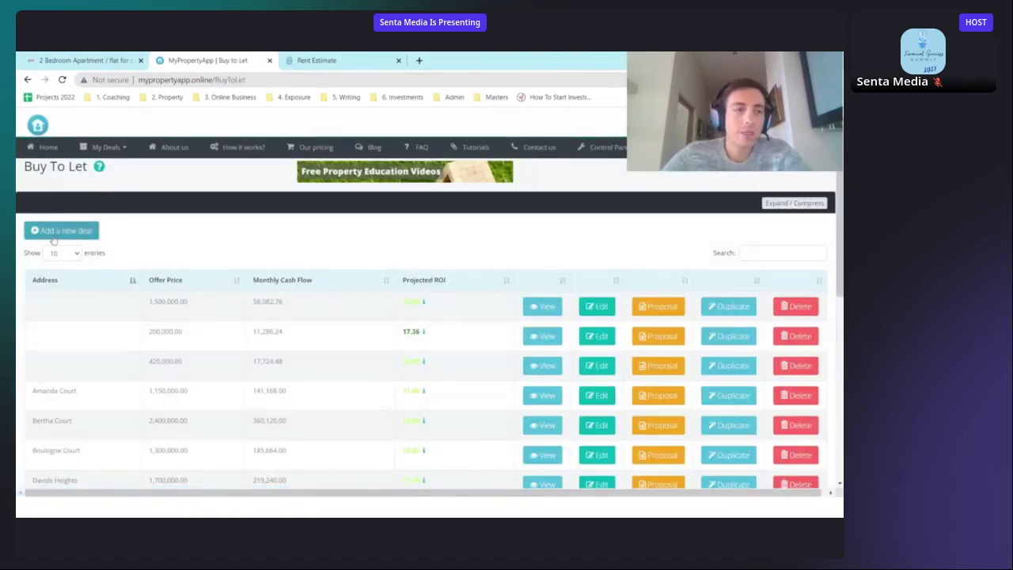
click(55, 234)
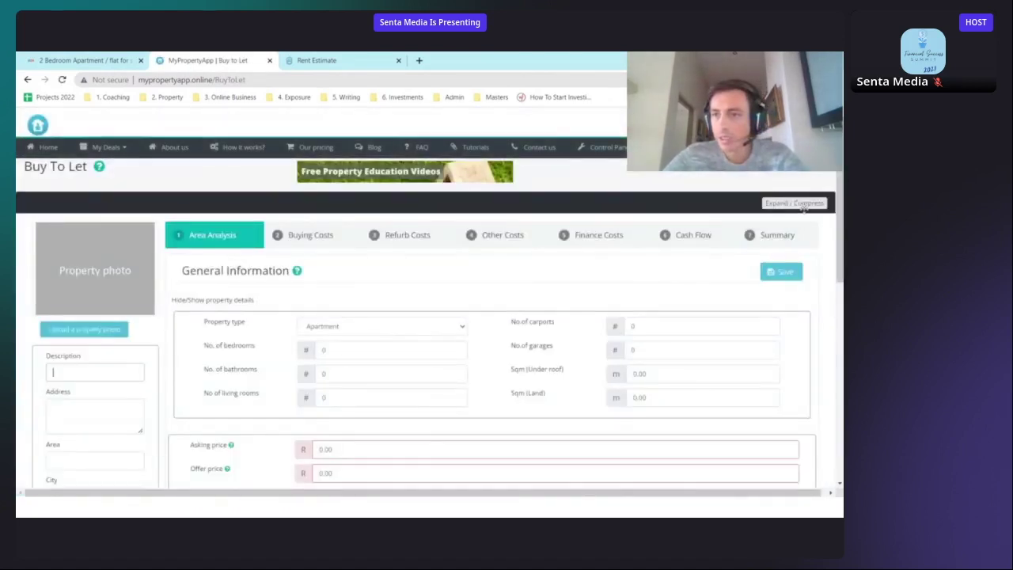
click(803, 204)
click(237, 216)
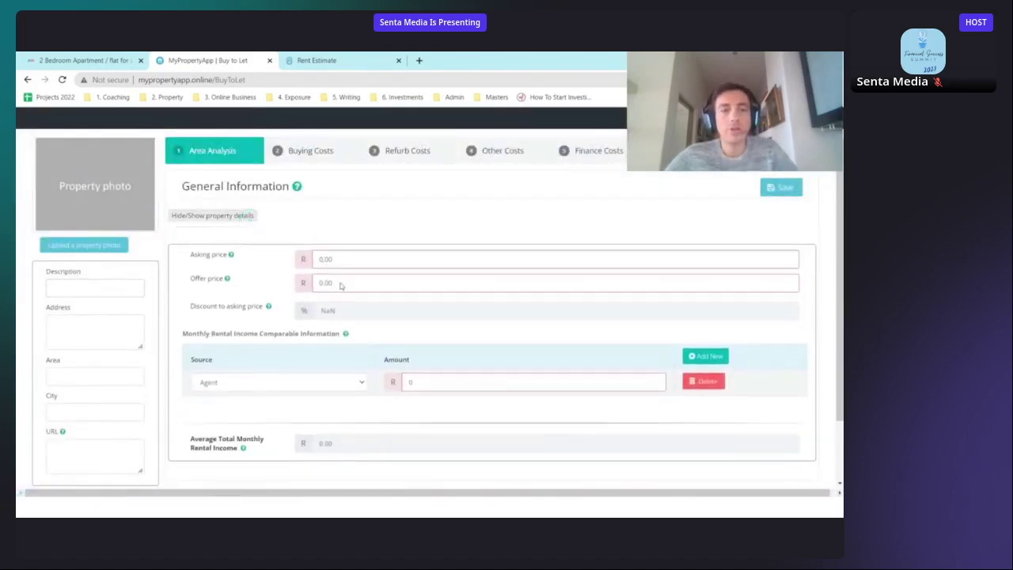
Step: Check the price on the Property24 listing and set the deal's asking price to 350,000 and offer price to 280,000
key(ctrl+shift+Tab)
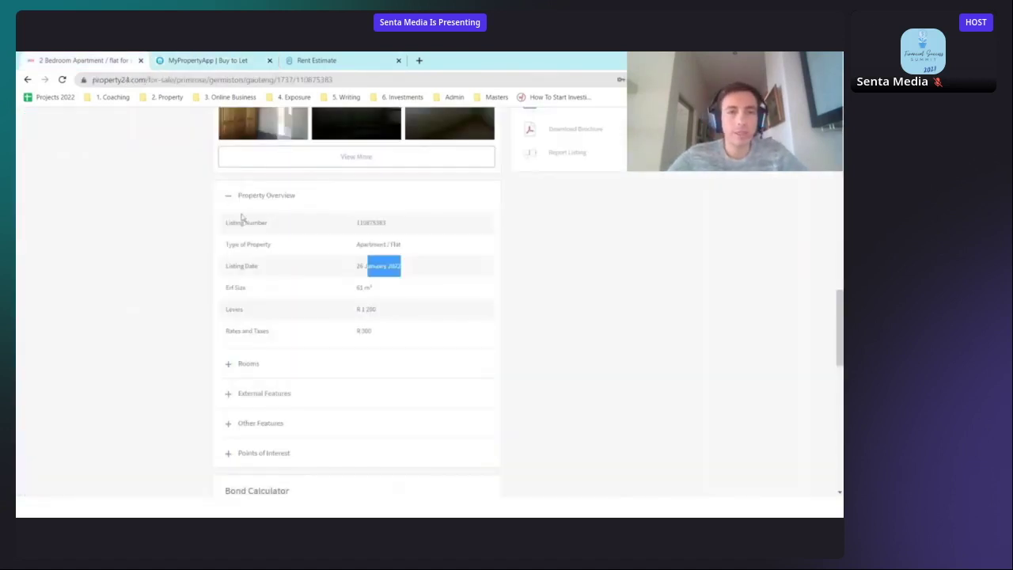
scroll(242, 217, up, 10)
click(175, 57)
text(350000)
key(Tab)
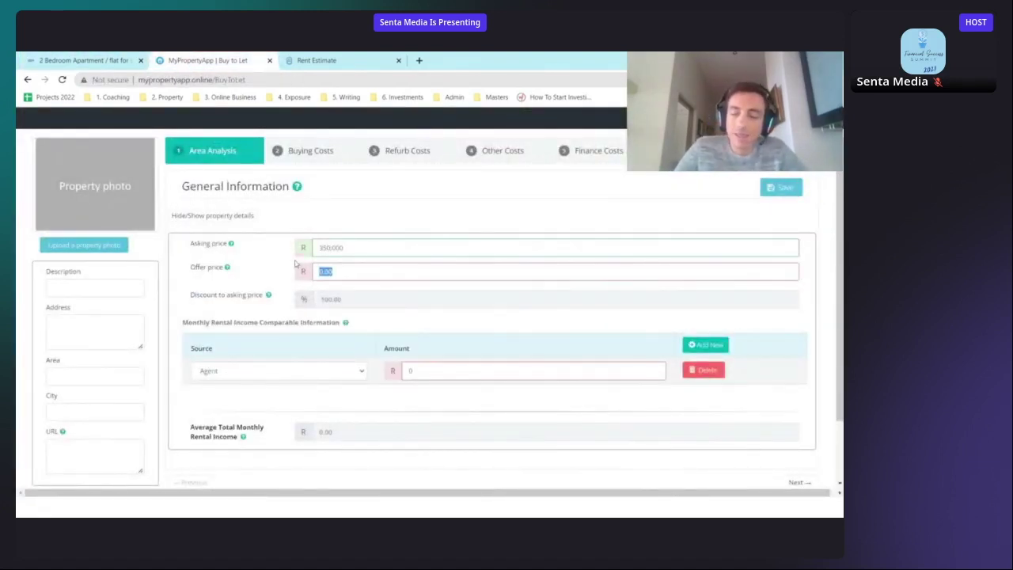
text(280000)
key(Tab)
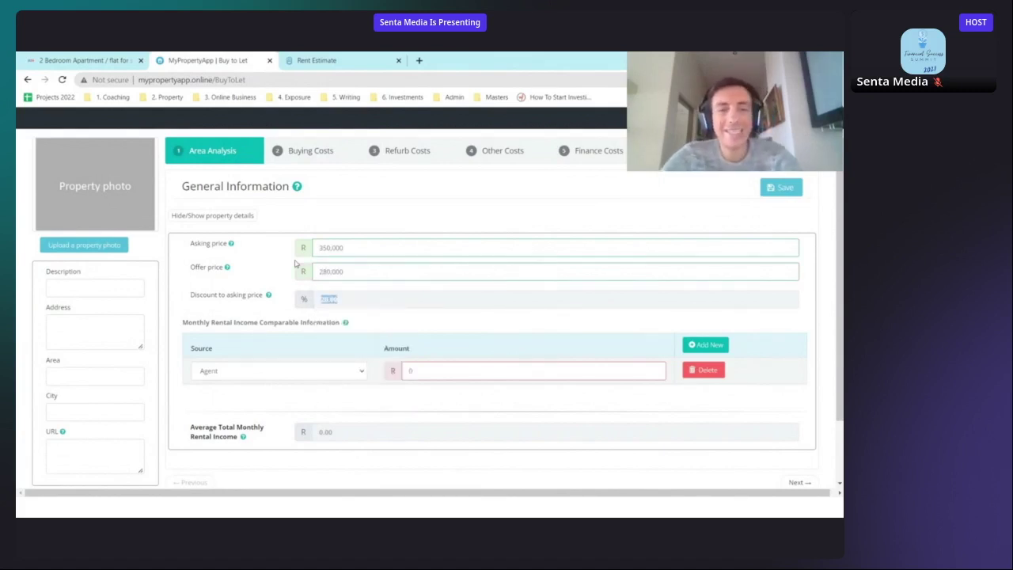
click(331, 300)
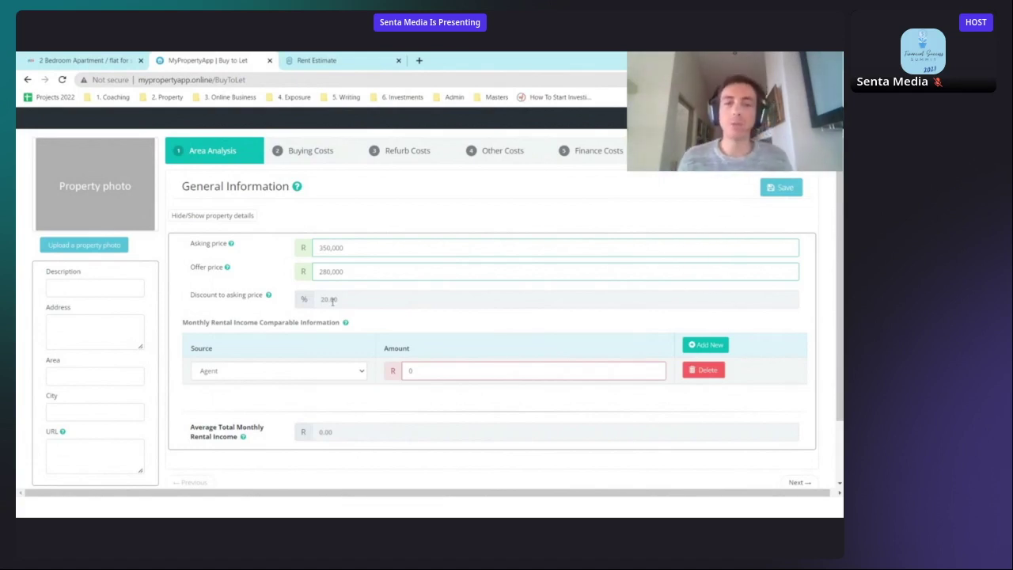
Step: Check the average rent for Primrose flats in Rent Estimate and enter 5700 as the Agent monthly rental amount
click(332, 60)
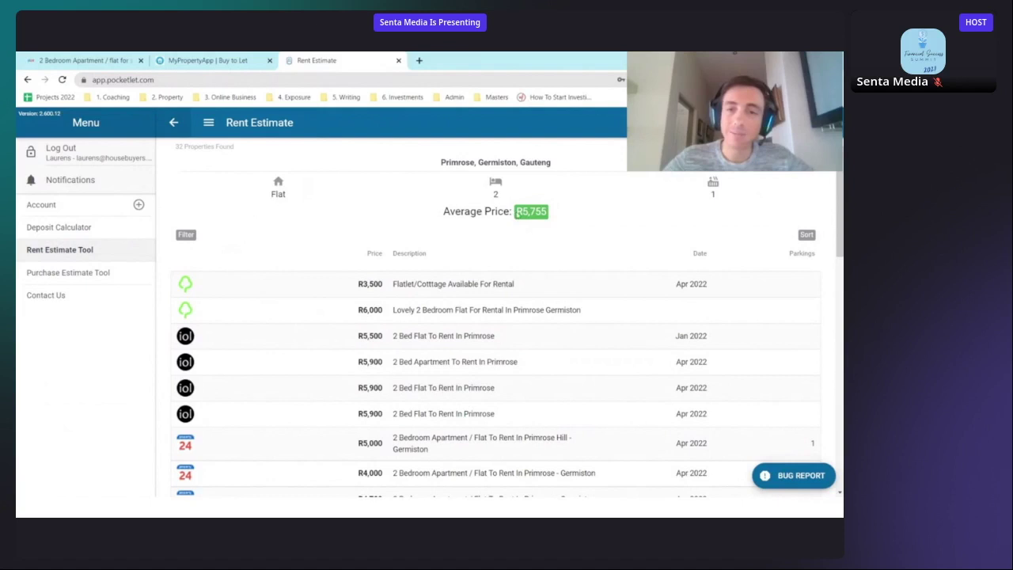
click(207, 60)
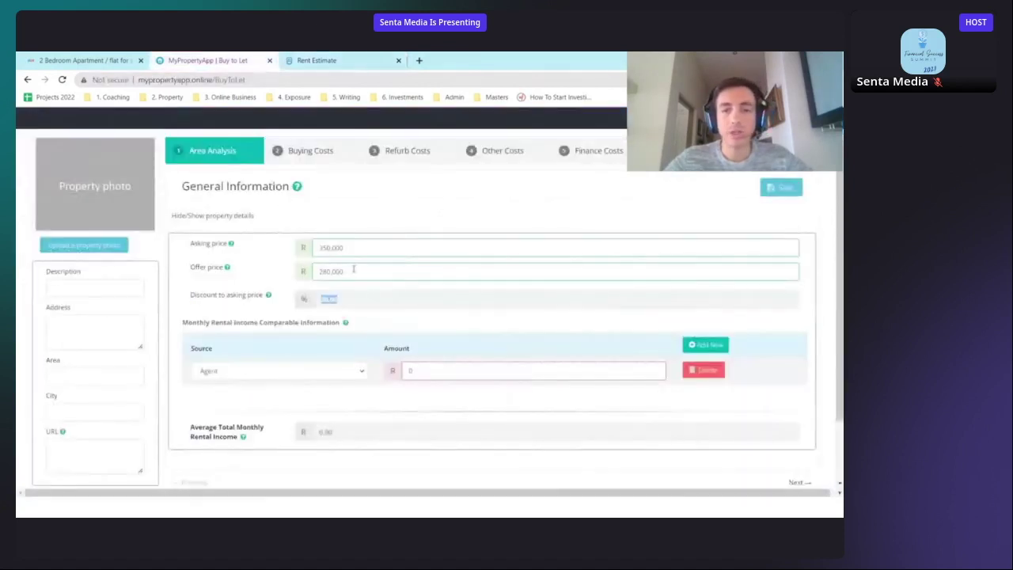
click(410, 371)
text(5700)
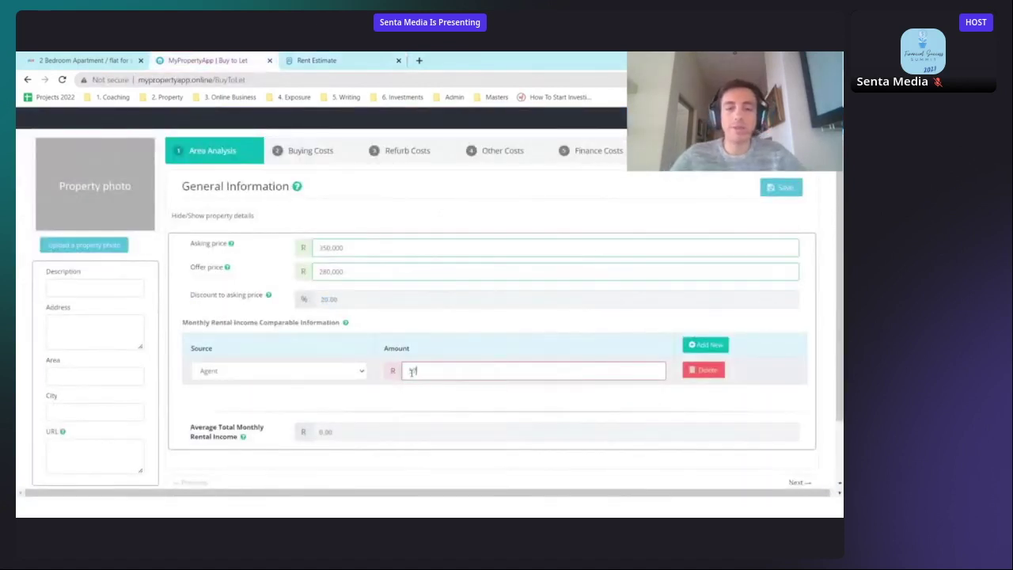
Step: Open the accurate buying cost calculator from Buying Costs and enter a purchase price of 280,000 and a loan amount of 250,000
click(309, 154)
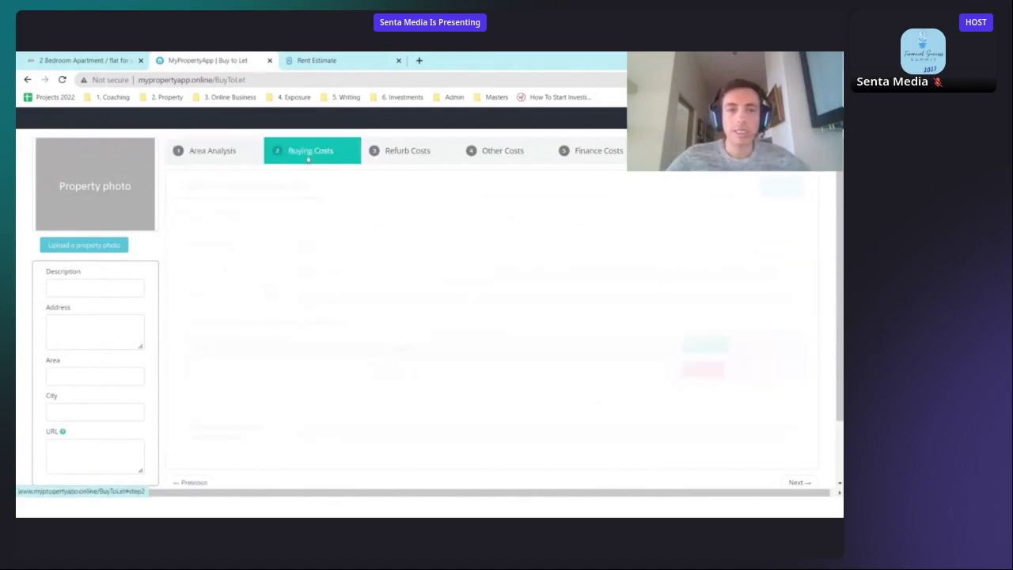
click(379, 226)
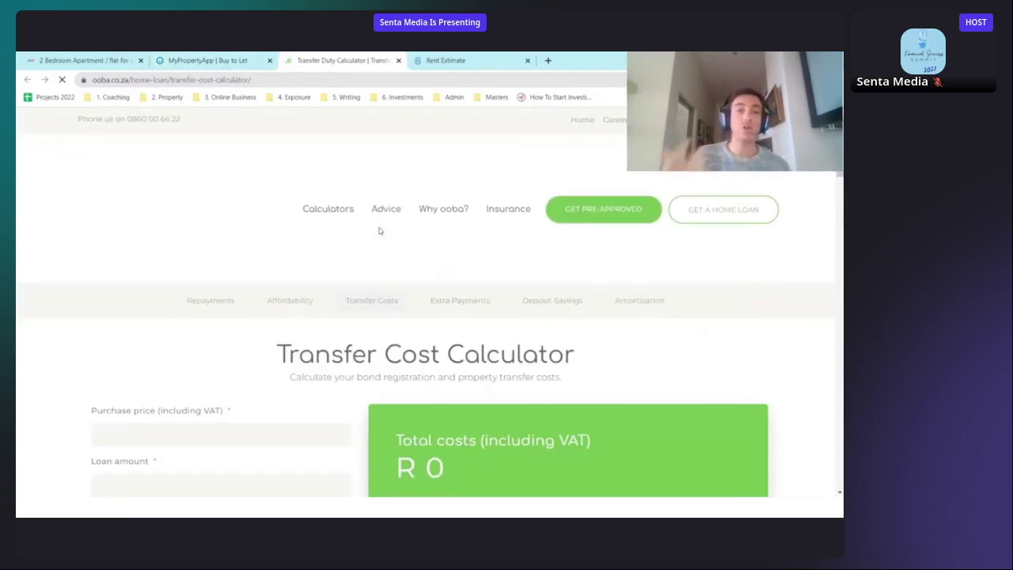
click(198, 335)
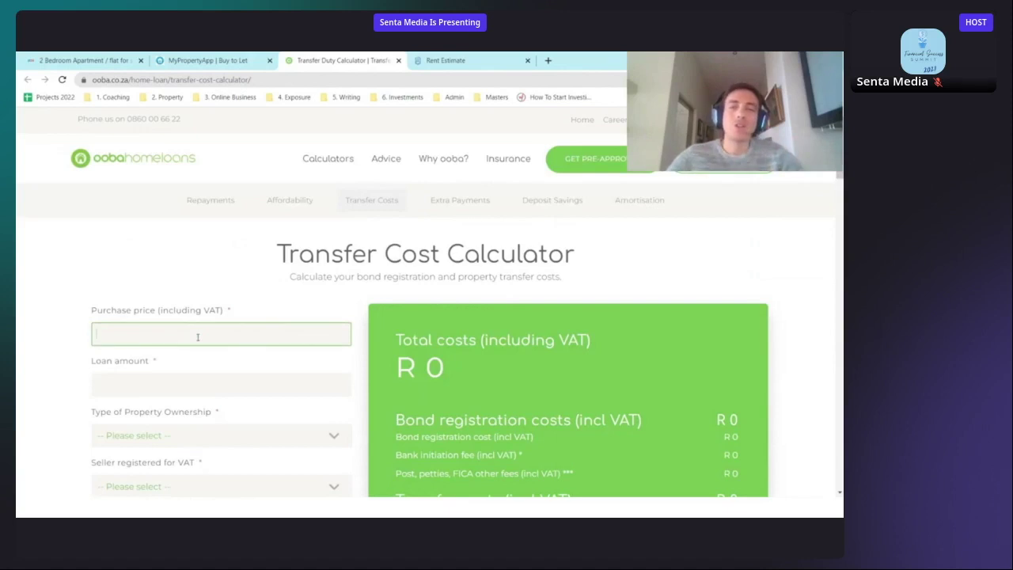
text(280000)
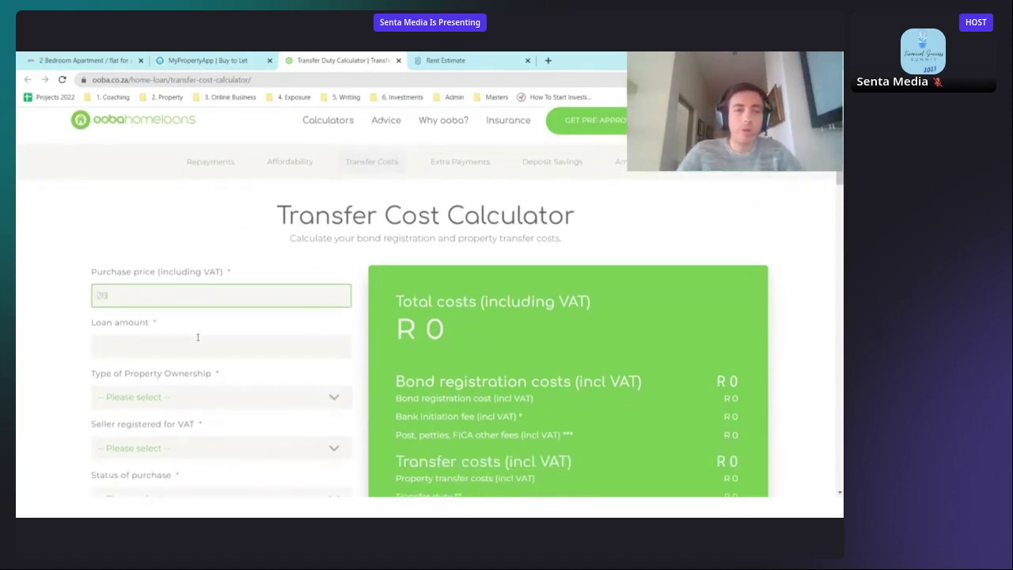
key(Tab)
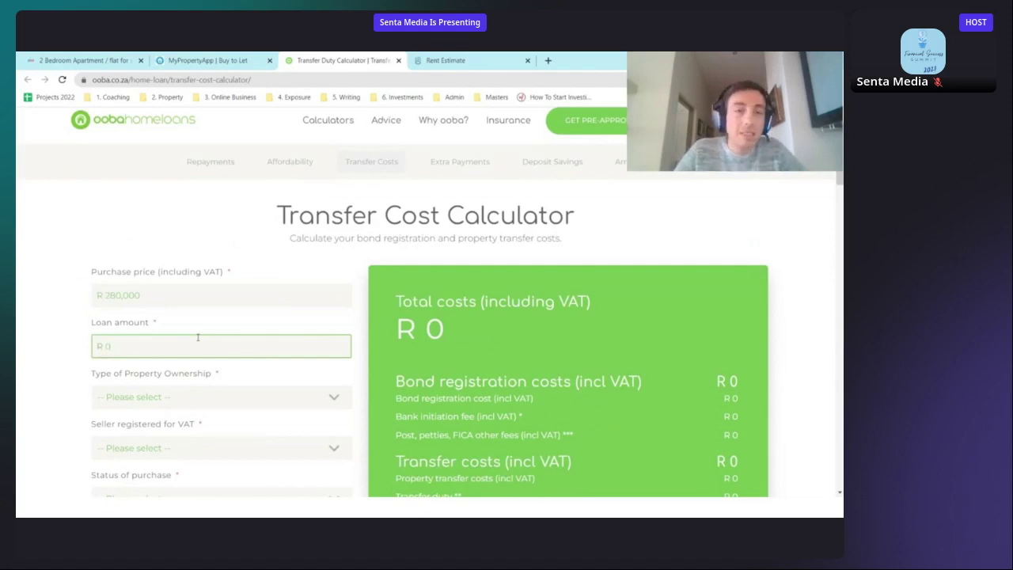
text(250000)
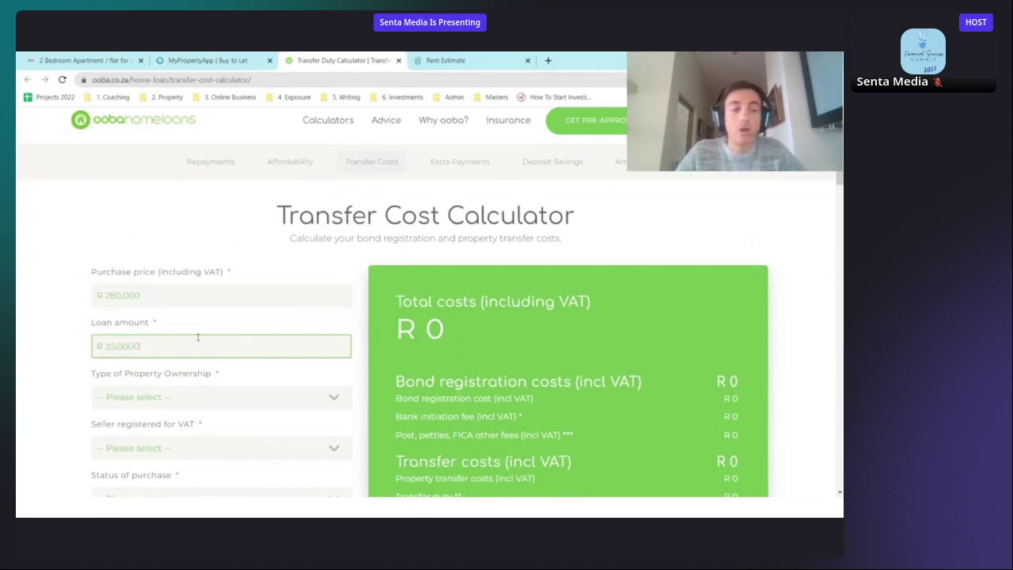
Step: Set ownership type to Sectional, seller registered for VAT to No and status of purchase to Company, and calculate the transfer costs
key(Tab)
scroll(198, 338, down, 2)
key(Down)
key(Tab)
key(Down)
key(Down)
key(Tab)
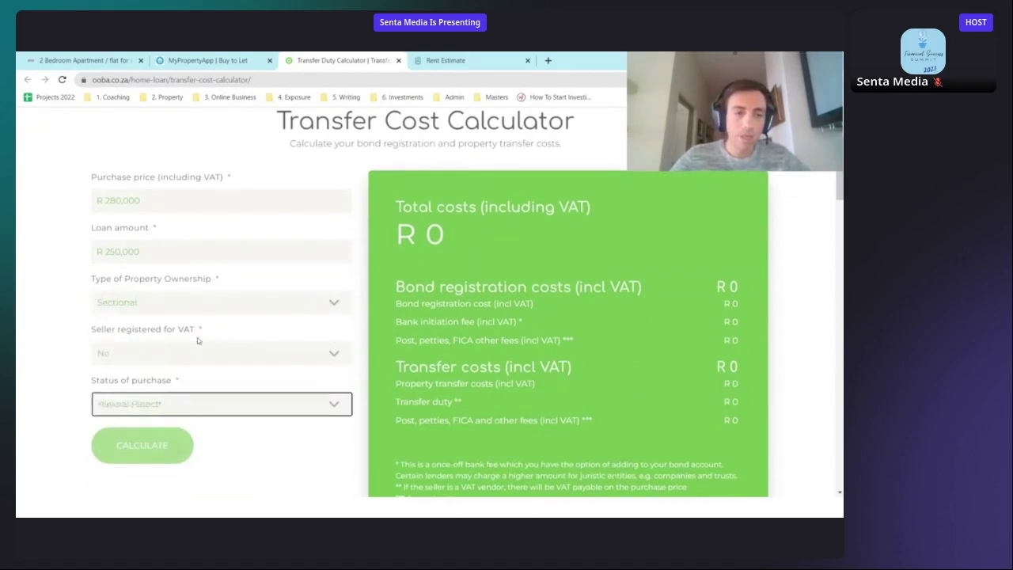
key(Down)
key(Down)
click(163, 451)
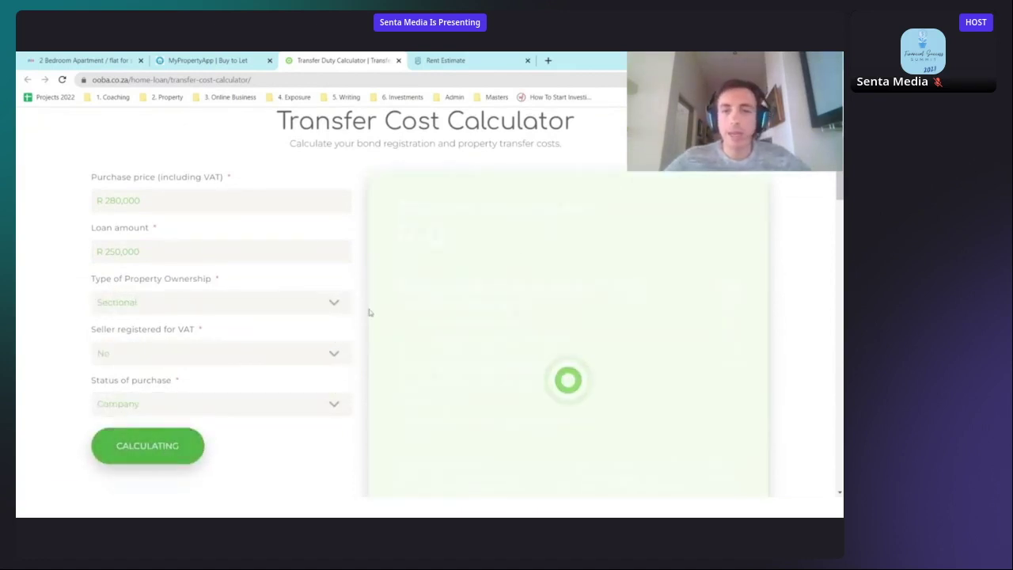
Step: Check the calculated bond and transfer costs and enter 12,000 as transfer attorney cost and 16,700 as bond attorney cost in the deal
drag(396, 286, 738, 288)
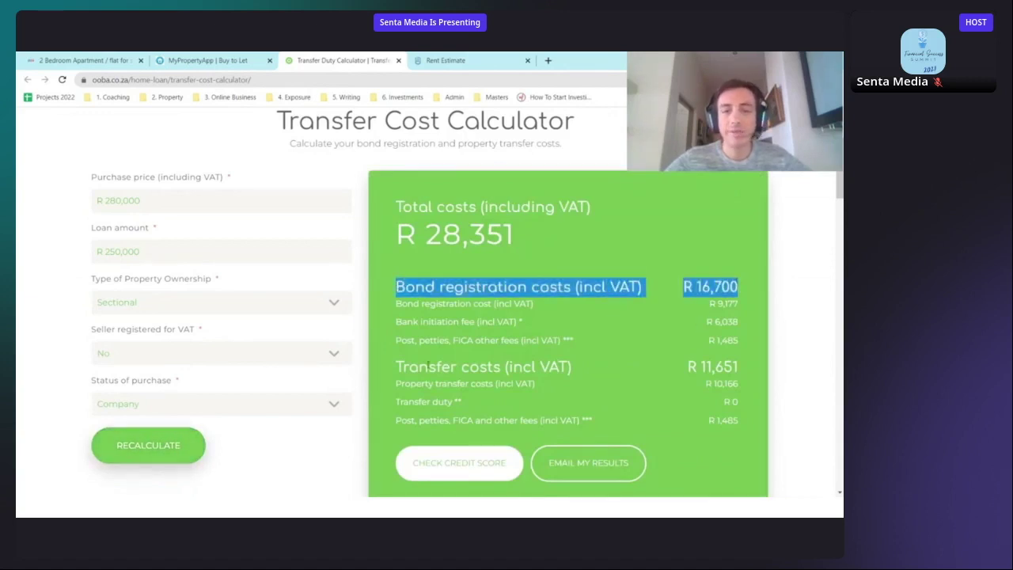
drag(500, 340, 738, 341)
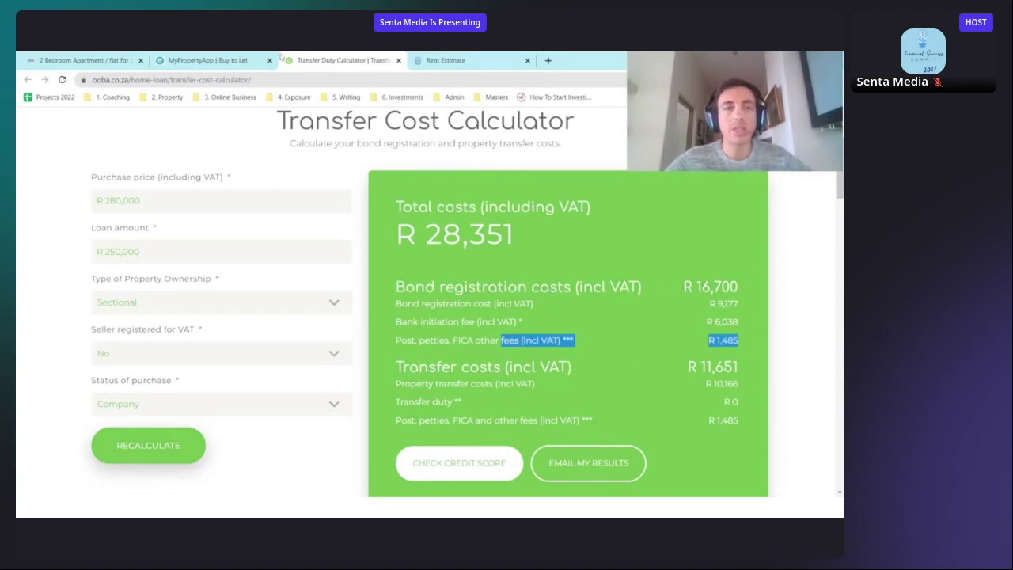
click(185, 57)
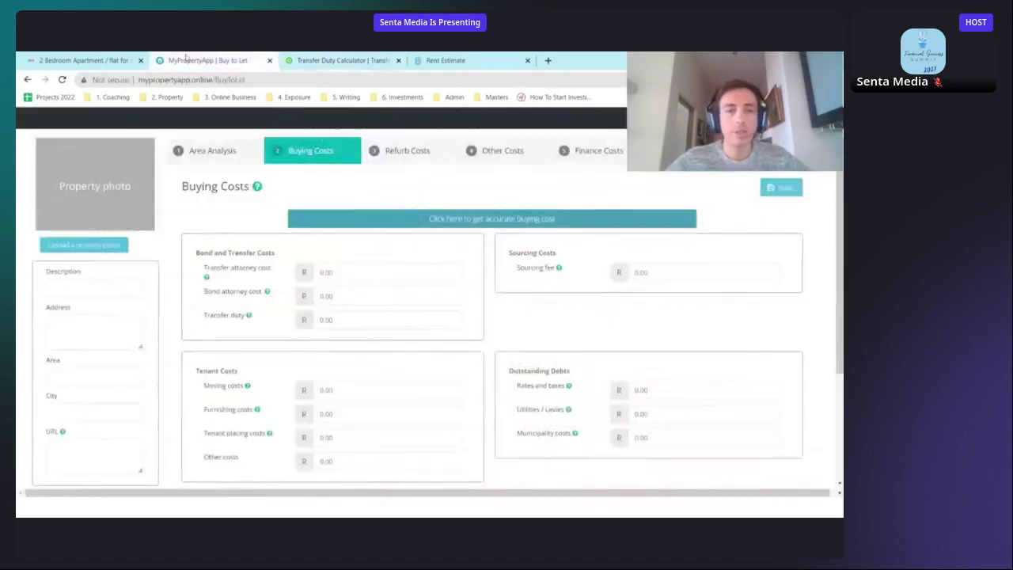
click(331, 297)
text(120000)
key(shift+Tab)
text(12,000)
key(Tab)
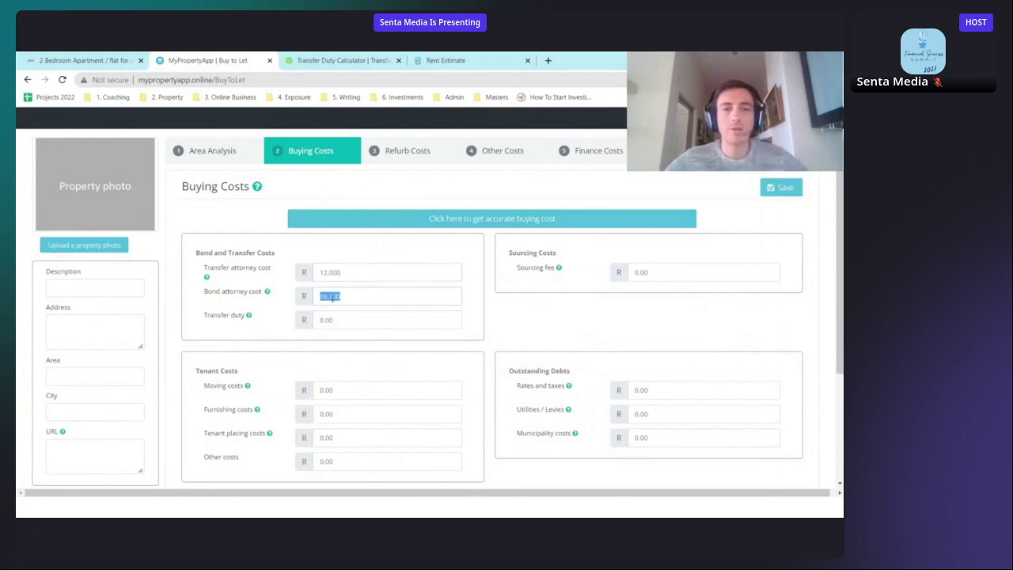
Step: Add a short-list refurbishment item named General Touch Ups, categorised as Exterior, with a cost of 15,000
click(379, 157)
click(230, 215)
click(280, 251)
click(264, 274)
click(622, 253)
text(150000)
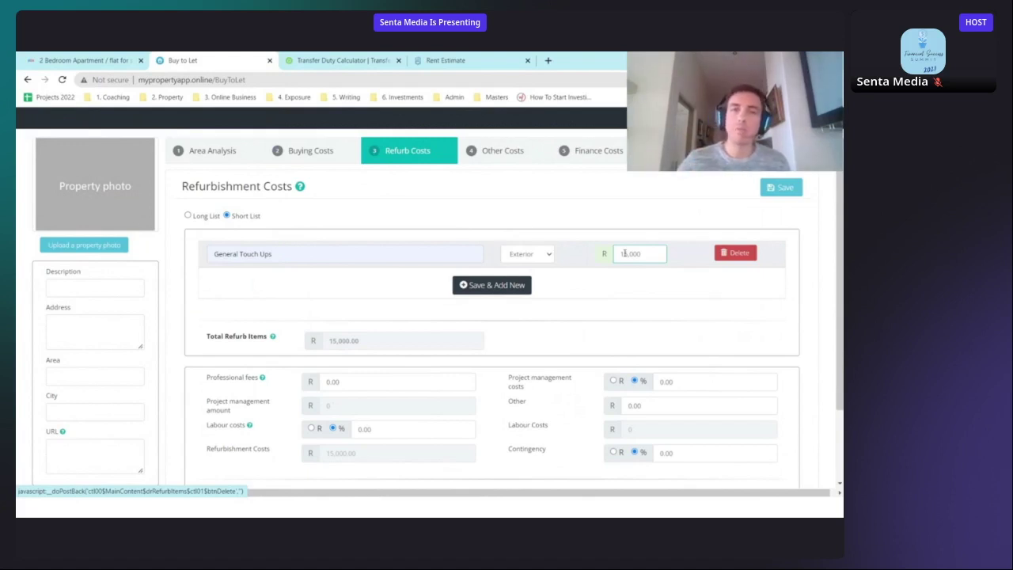
Step: Set the bank finance to 90% loan to value, 9% bond interest and a 20-year term, and check the bond payment
click(590, 150)
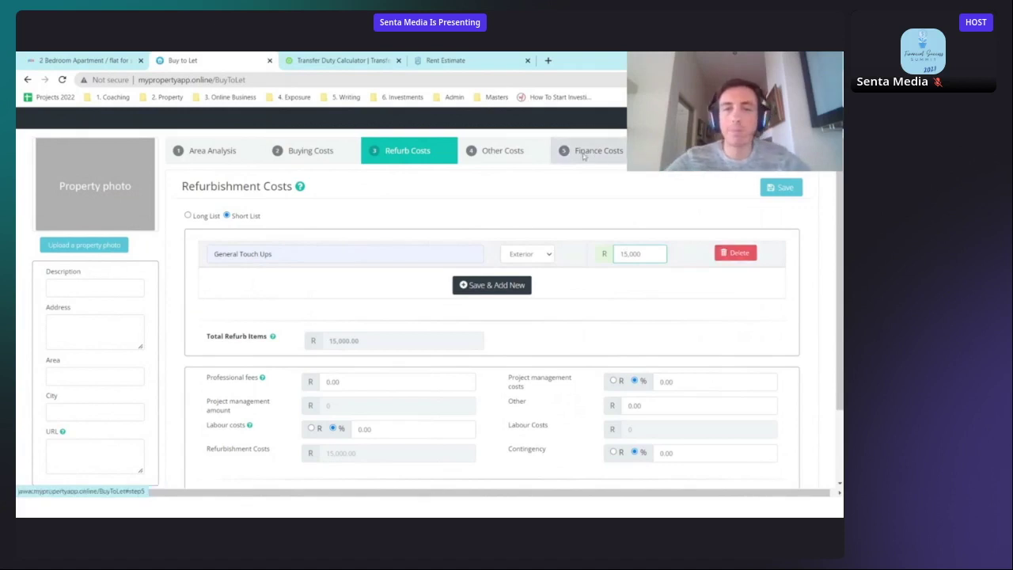
click(341, 306)
text(90)
key(Tab)
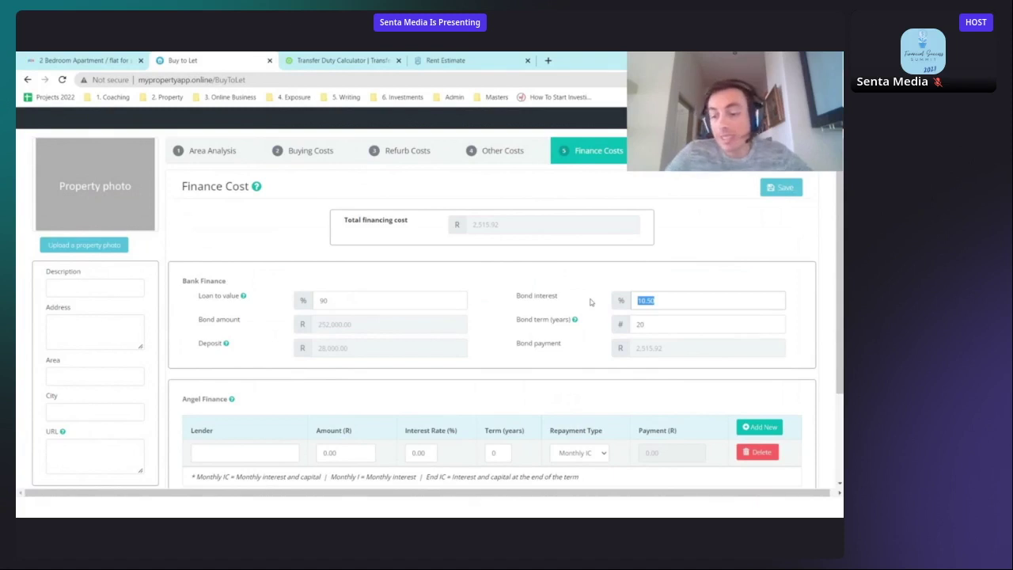
text(9)
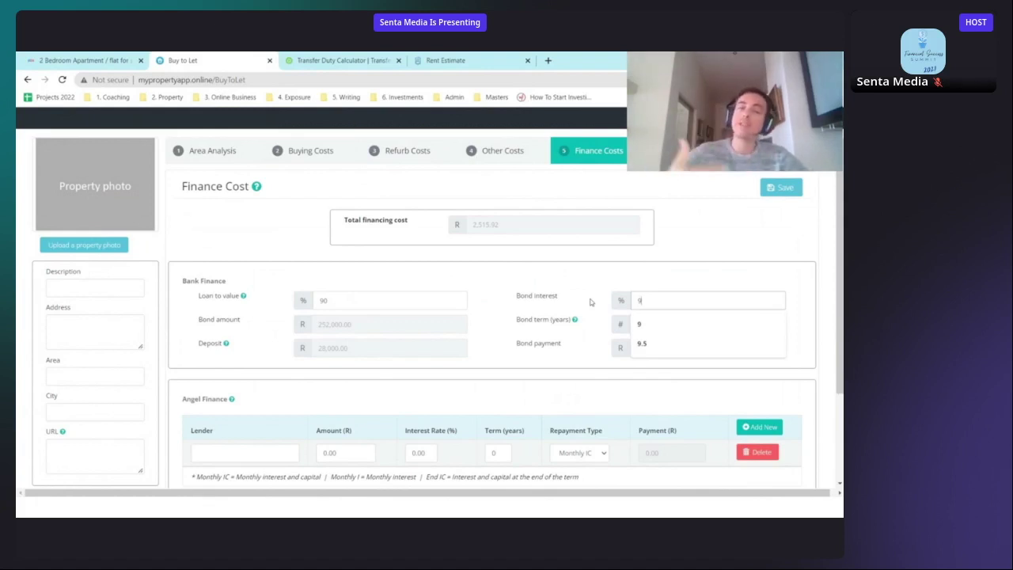
key(Tab)
text(20)
triple_click(671, 348)
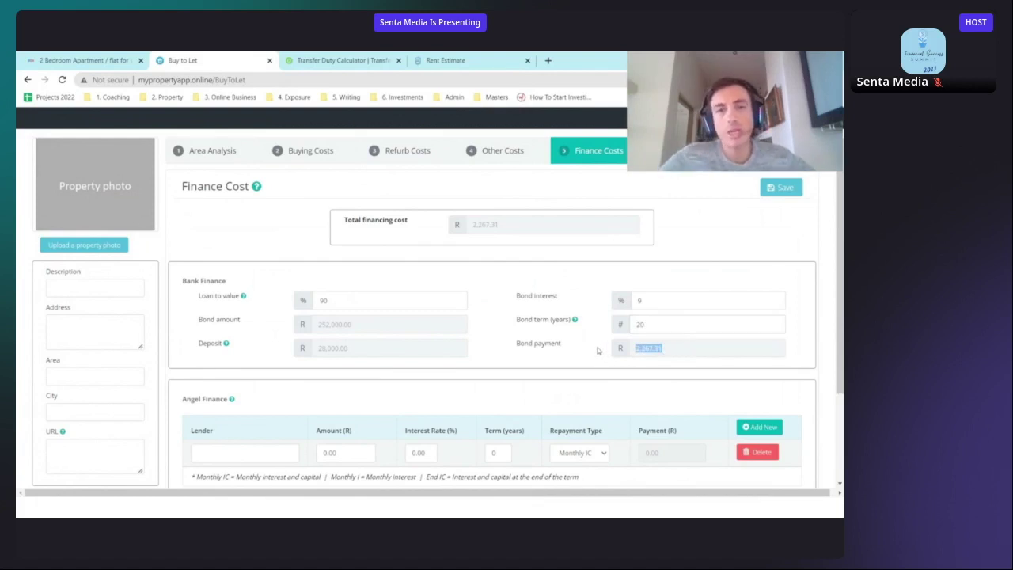
Step: Enter monthly cash flow expenses of 1,200 for levies and 300 for rates and taxes
click(697, 151)
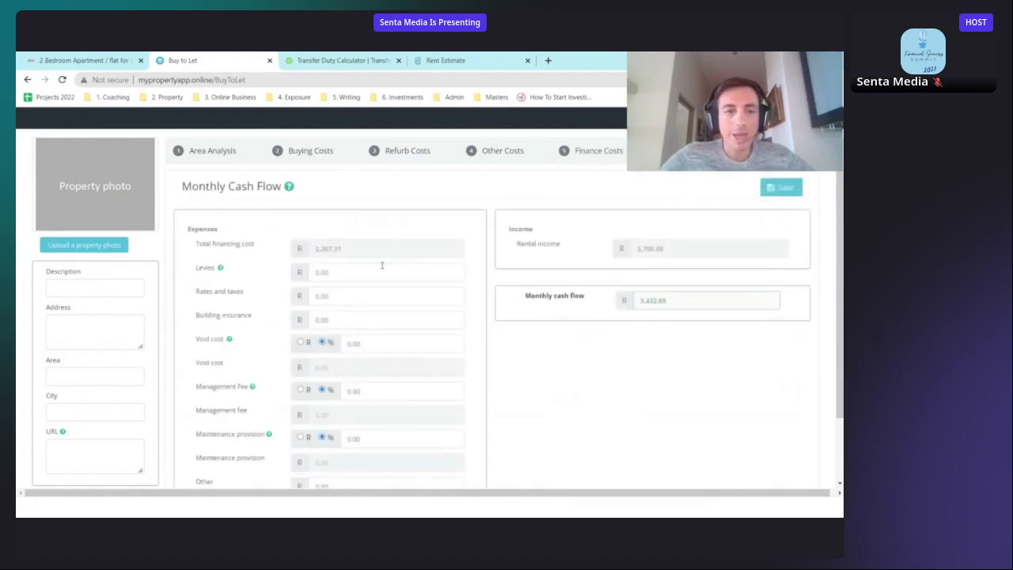
click(356, 269)
text(1200)
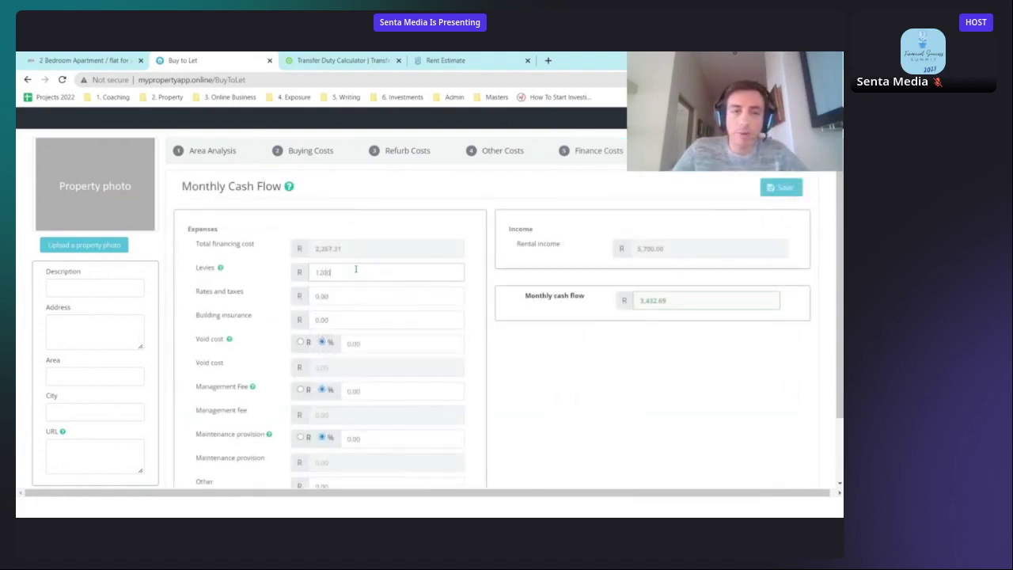
key(Tab)
text(300)
key(Tab)
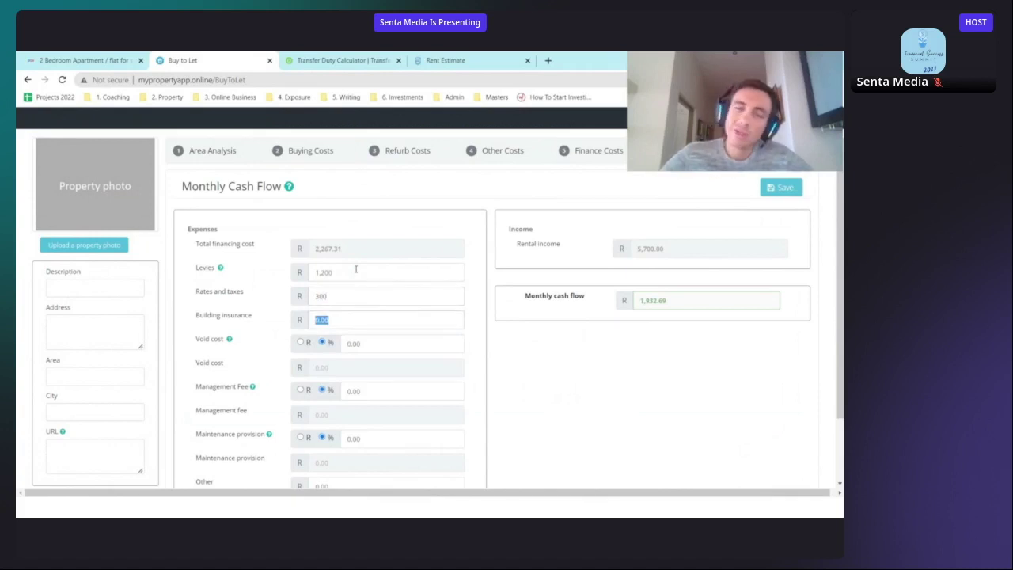
drag(222, 269, 193, 270)
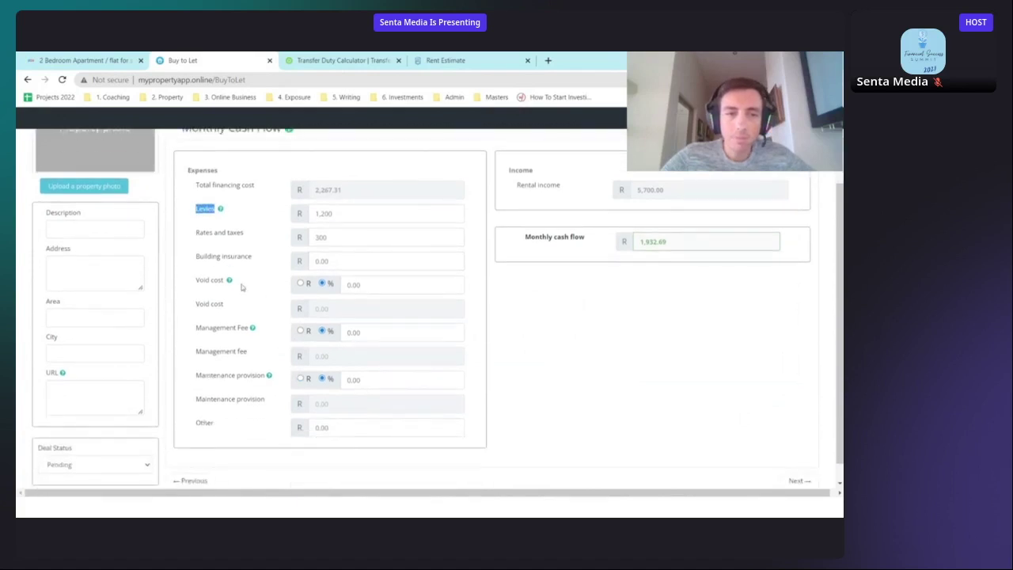
Step: Set the monthly void cost to 8%, the management fee to 8% and the maintenance provision to 4%
click(380, 287)
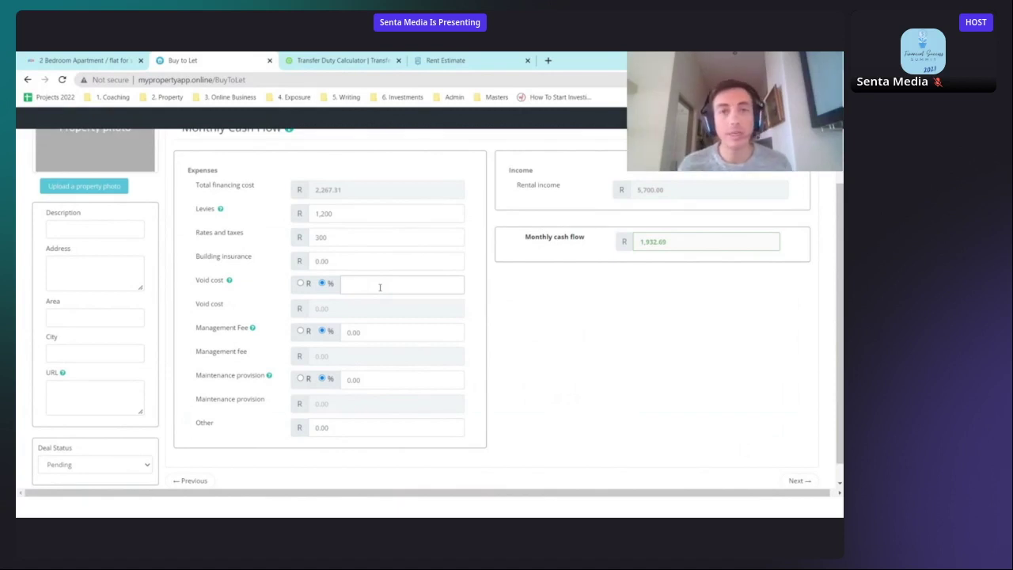
text(8)
key(Tab)
key(Tab)
key(Tab)
text(8)
key(Tab)
key(Tab)
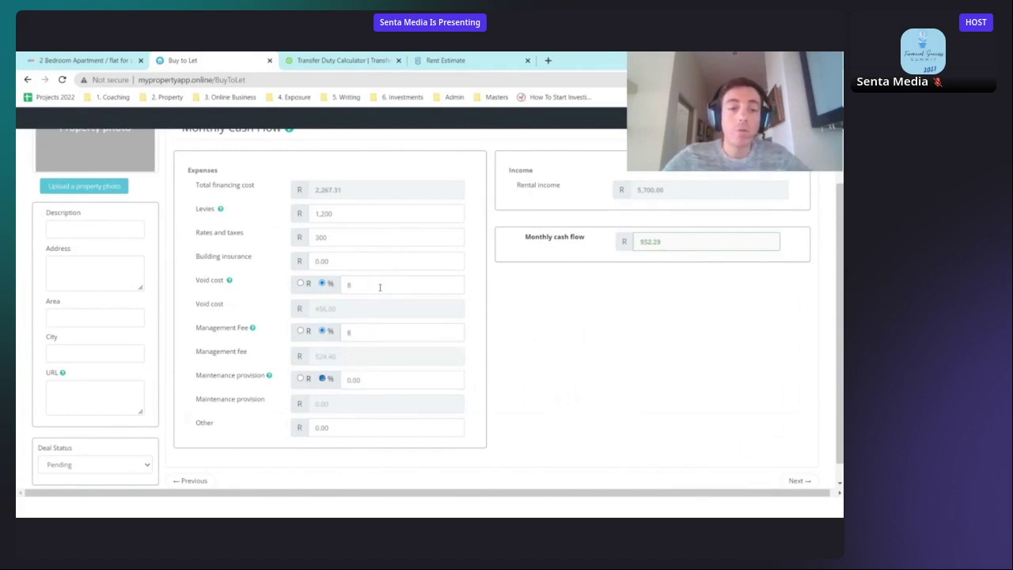
key(Tab)
text(4)
key(Tab)
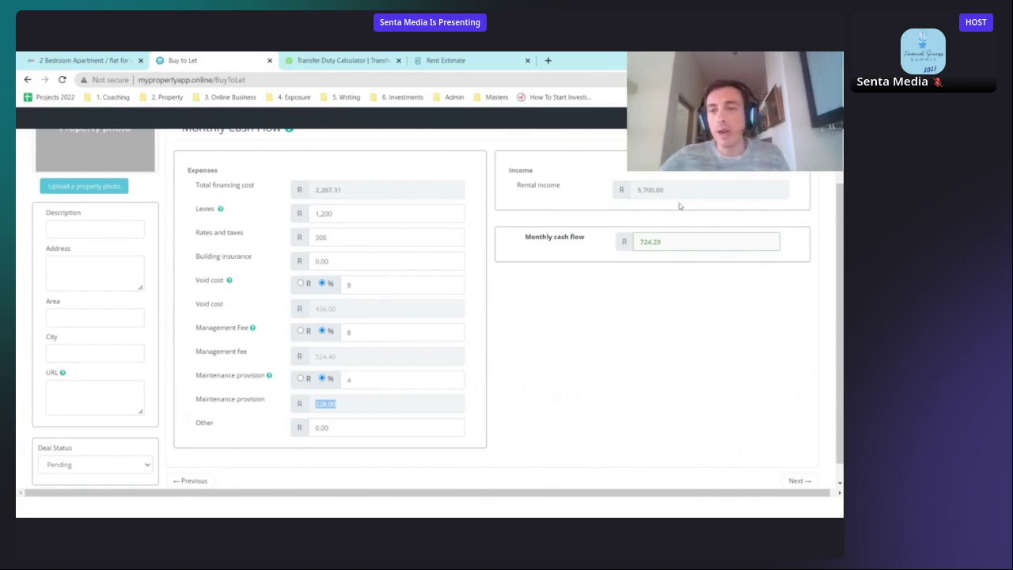
Step: Review the rental income and monthly cash flow, and examine the return on investment and capital invested in the deal overview
drag(671, 190, 639, 191)
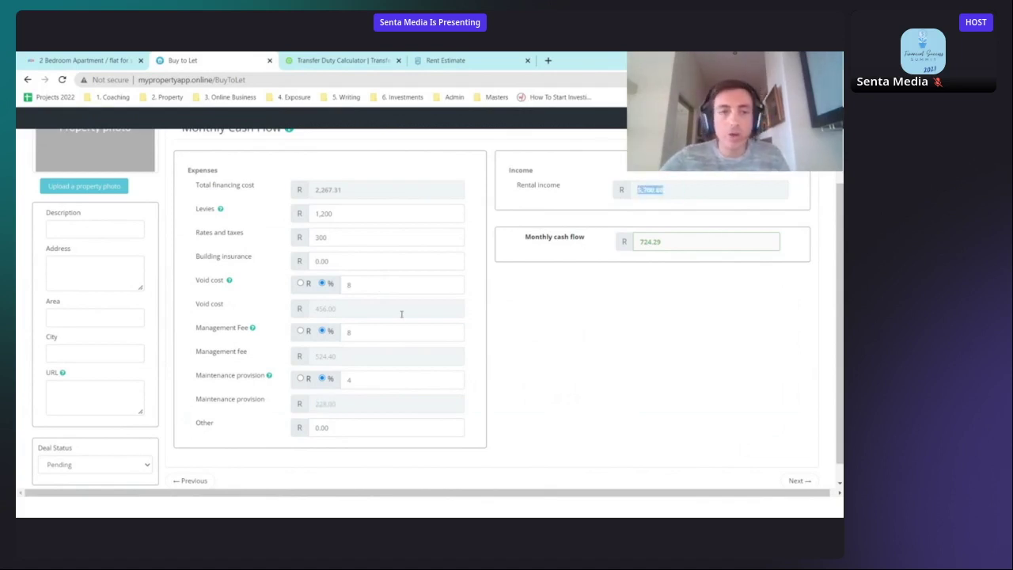
drag(680, 242, 619, 247)
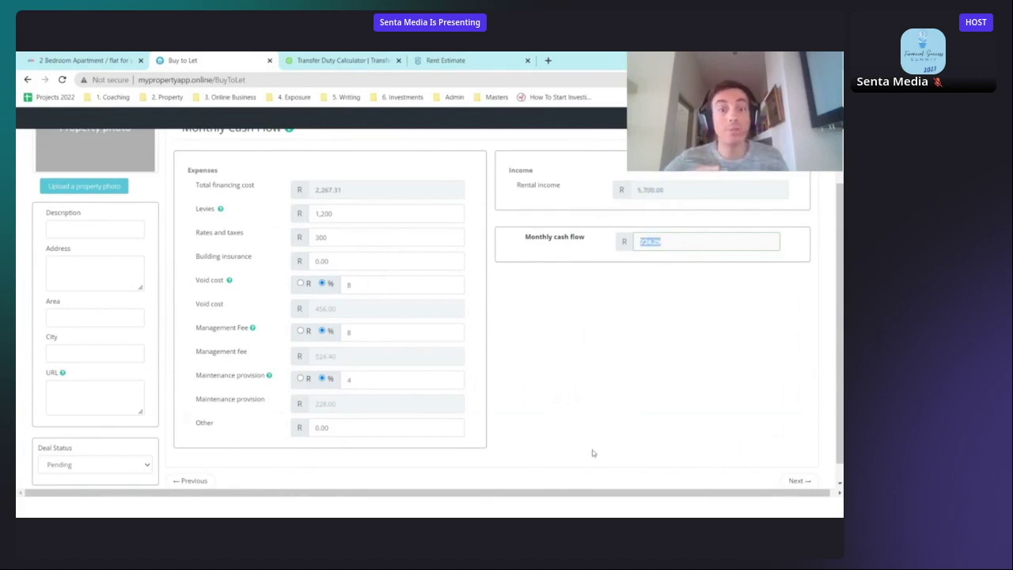
scroll(592, 453, up, 1)
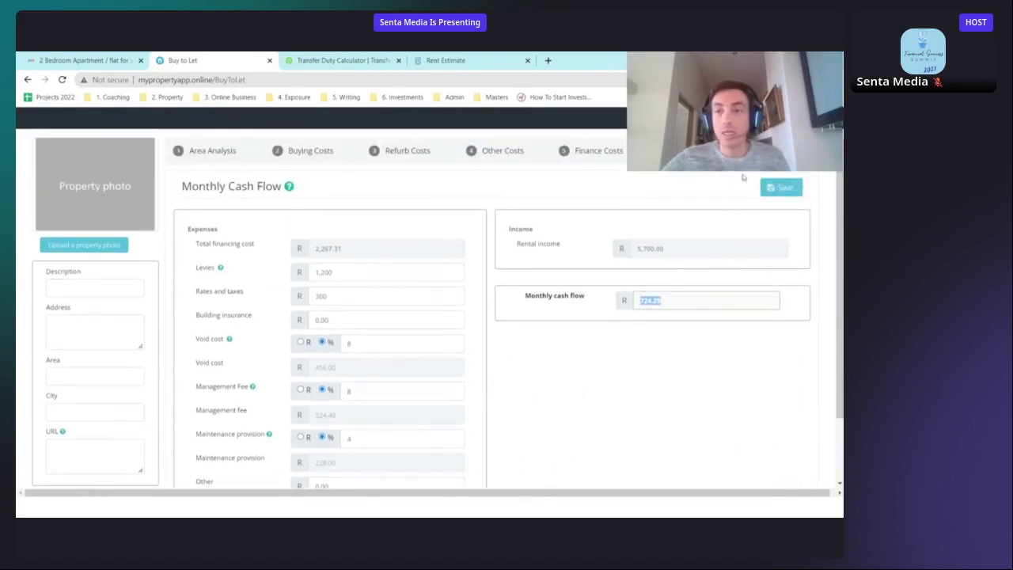
scroll(492, 333, down, 5)
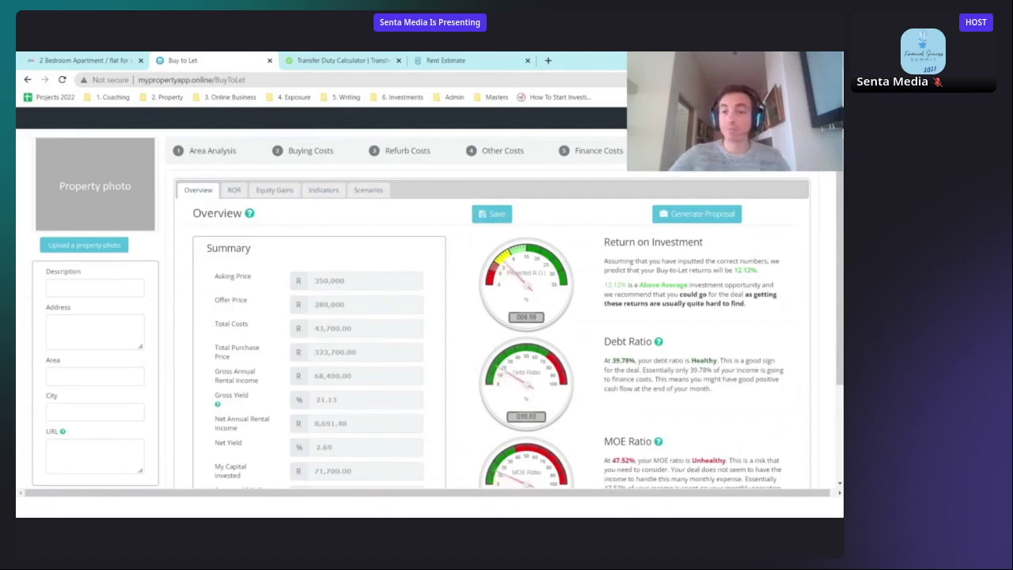
drag(758, 270, 723, 276)
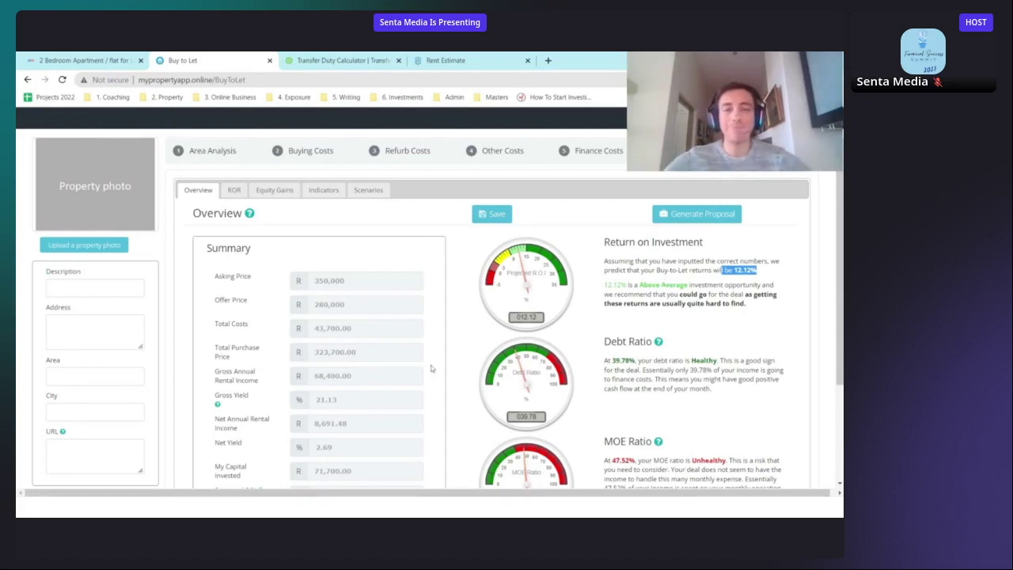
scroll(434, 368, down, 3)
drag(349, 365, 298, 365)
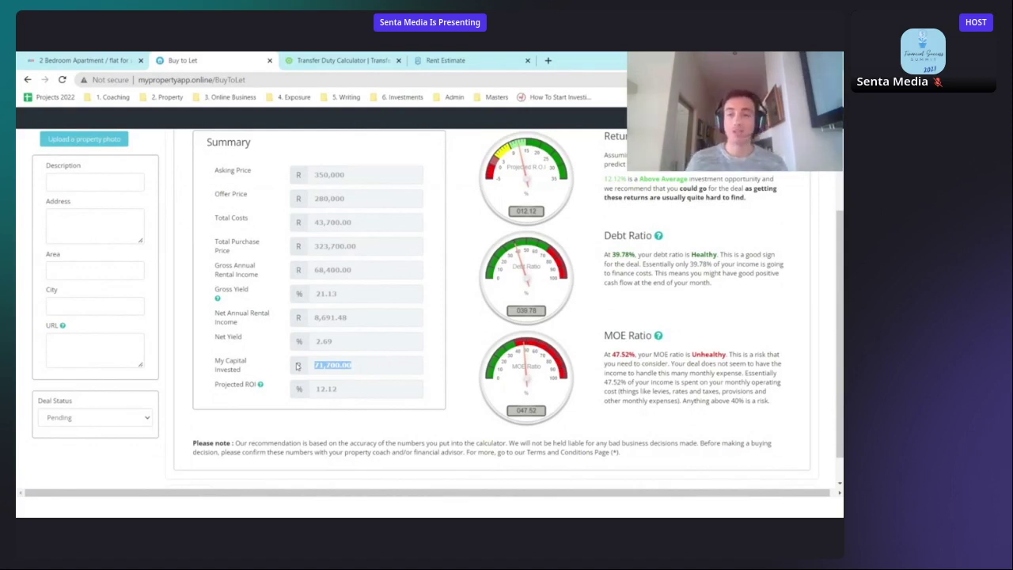
scroll(297, 365, up, 2)
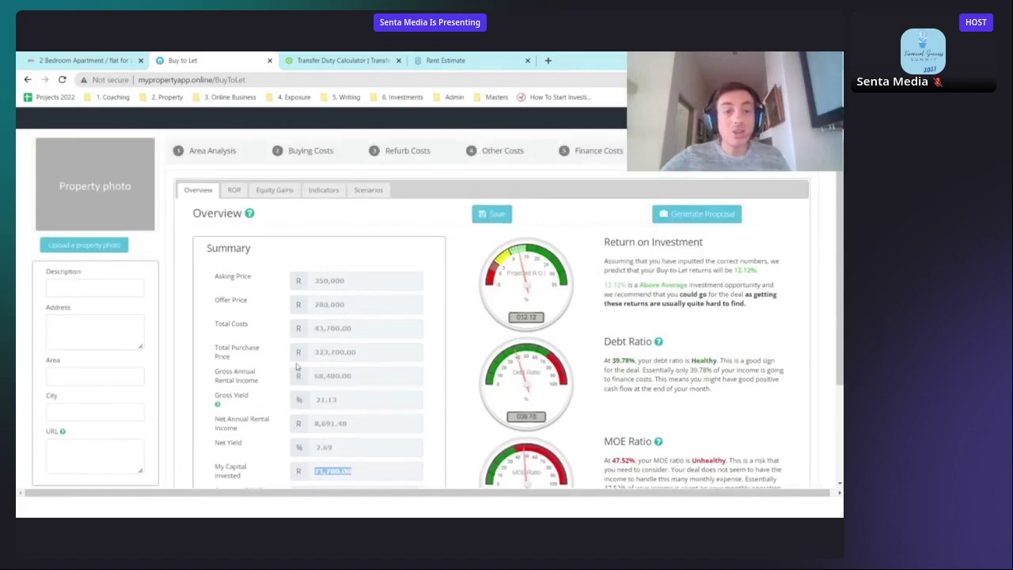
Step: View the first photo of the Property24 listing in the full-screen gallery and switch back to the presentation
click(45, 57)
scroll(311, 194, up, 1)
click(414, 245)
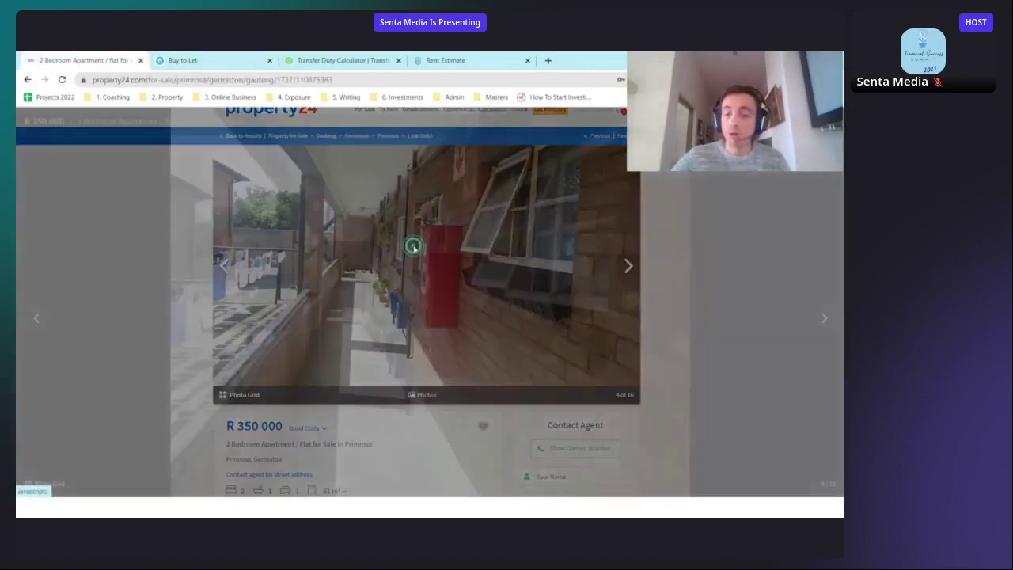
key(Left)
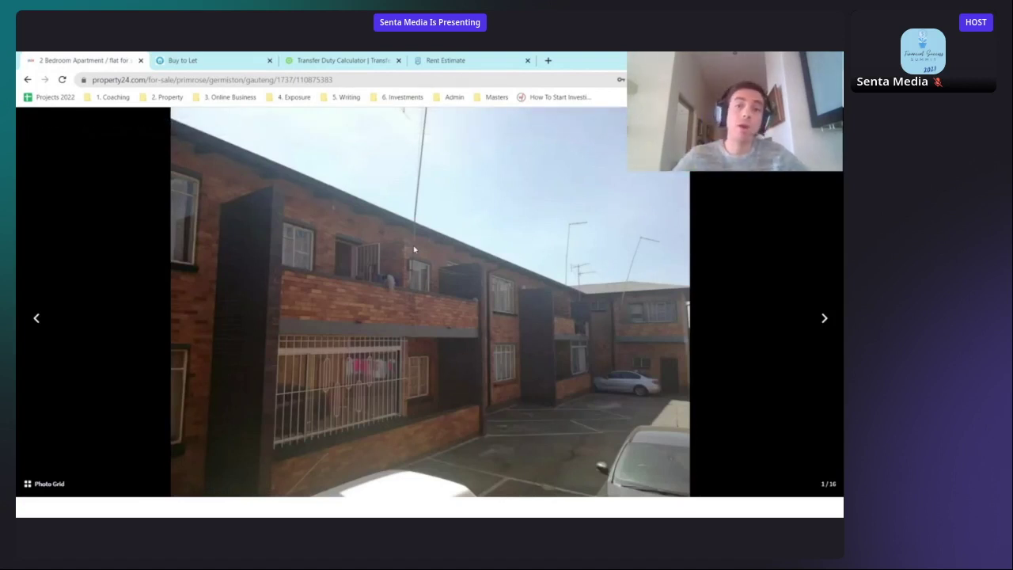
key(alt+Tab)
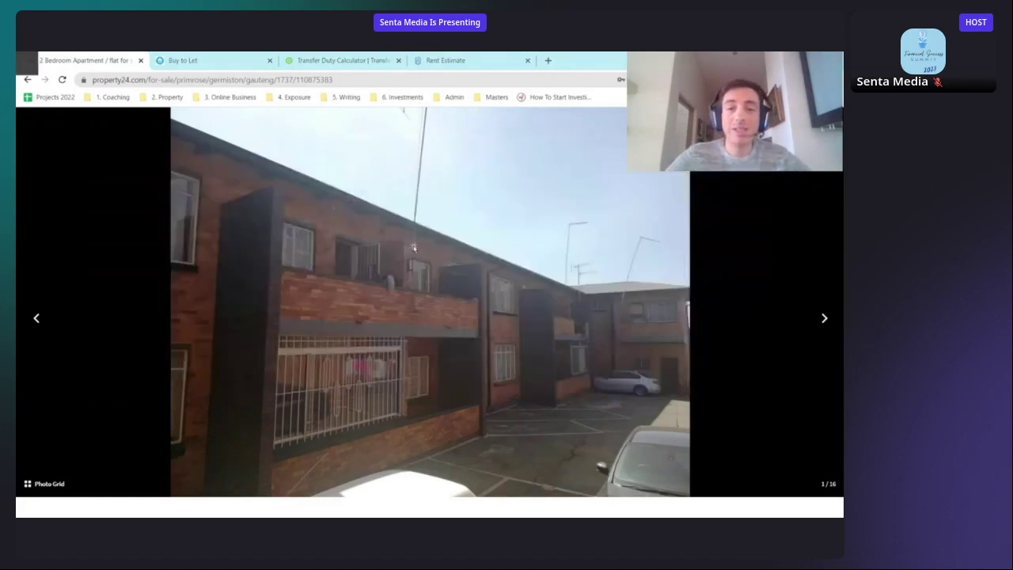
key(alt+Tab)
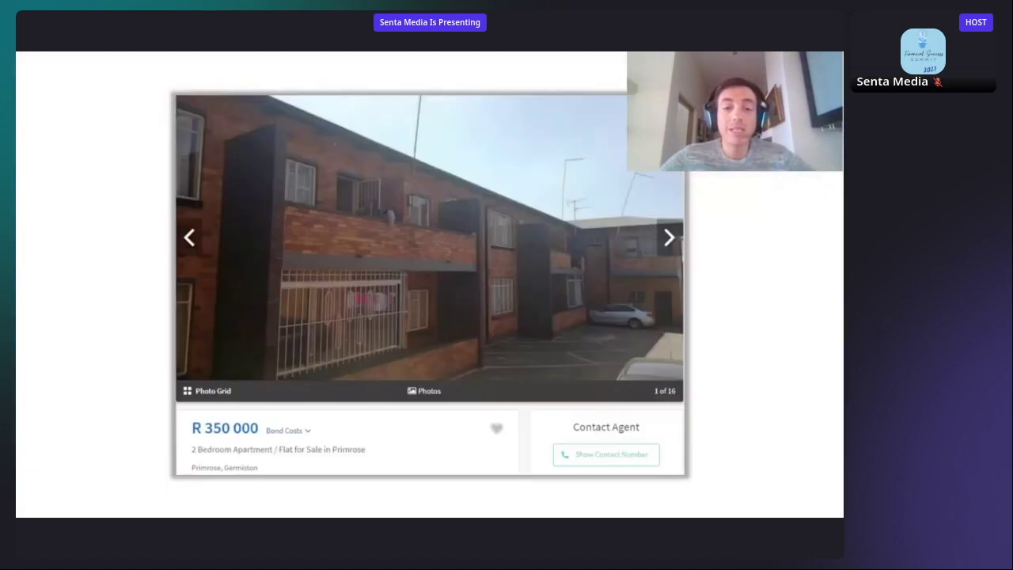